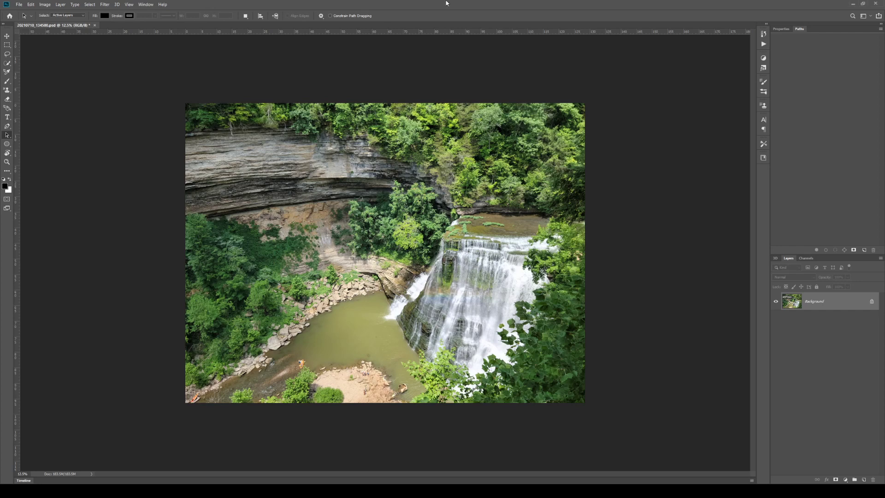
Step: Add Curves, Brightness/Contrast and Levels adjustment layers above the waterfall photo
key(ctrl+0)
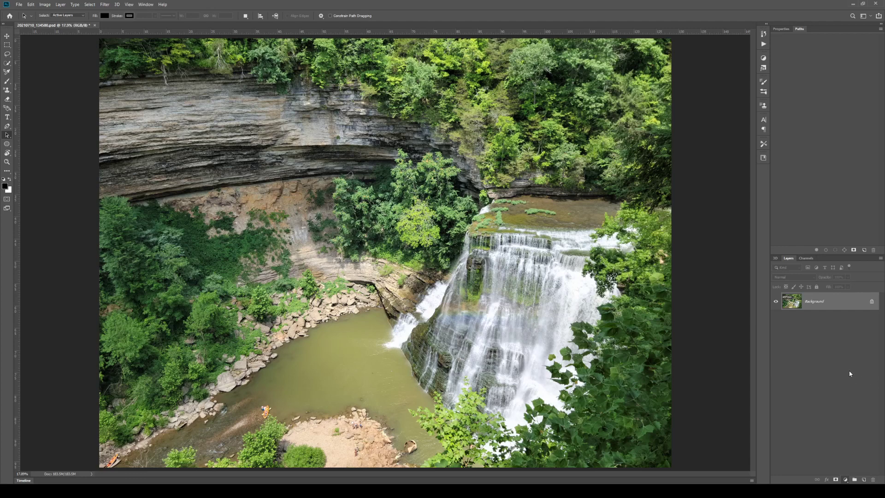
click(848, 380)
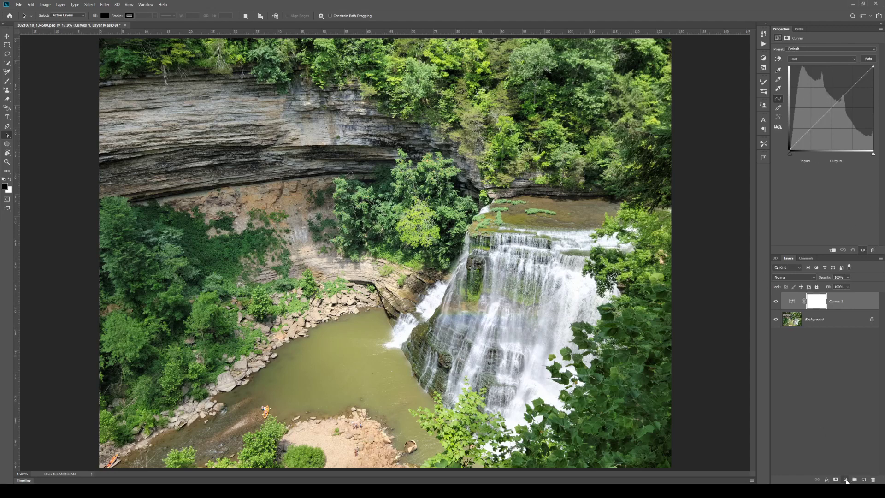
click(853, 380)
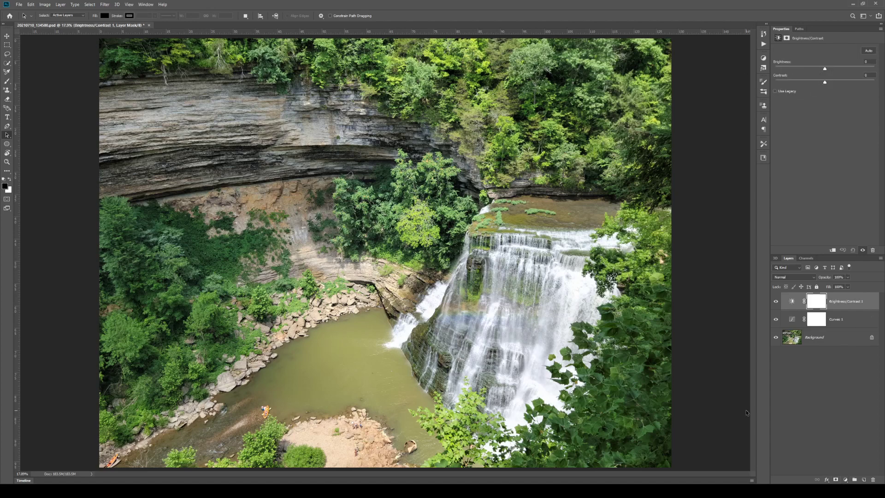
click(852, 393)
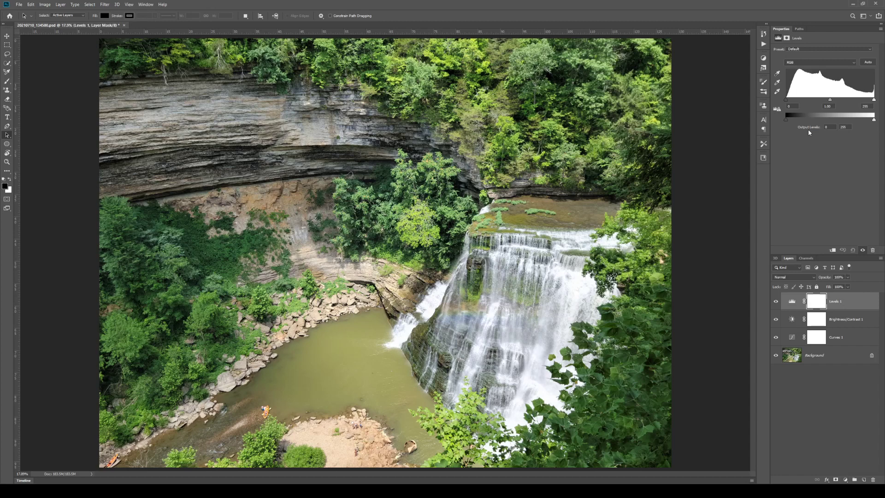
Step: Try a Brightness of -43 on the Brightness/Contrast layer and delete that adjustment layer with its mask
click(821, 322)
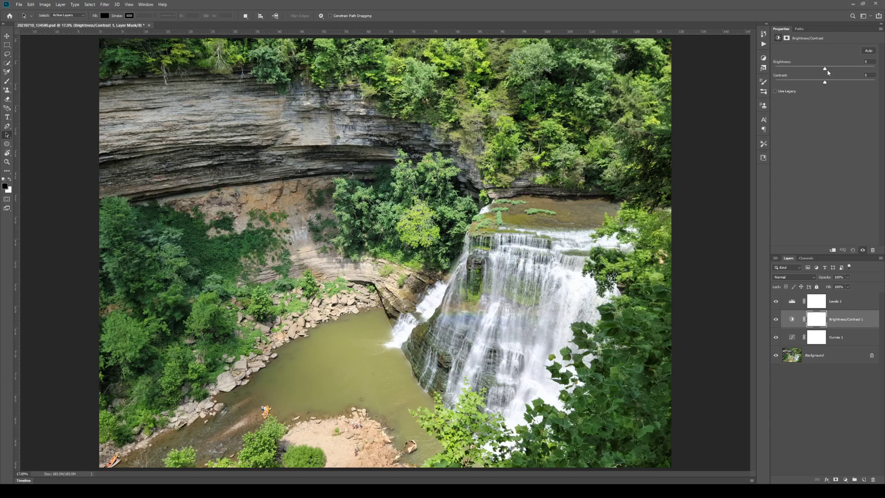
drag(824, 69, 805, 79)
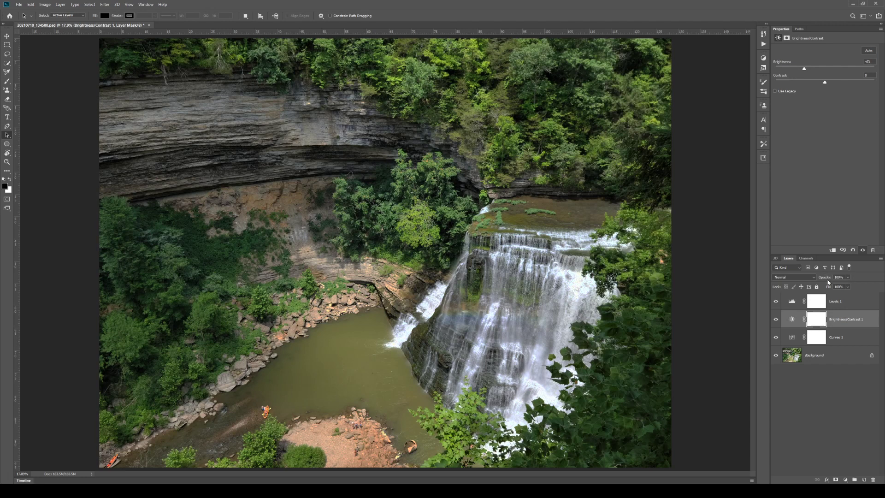
click(874, 480)
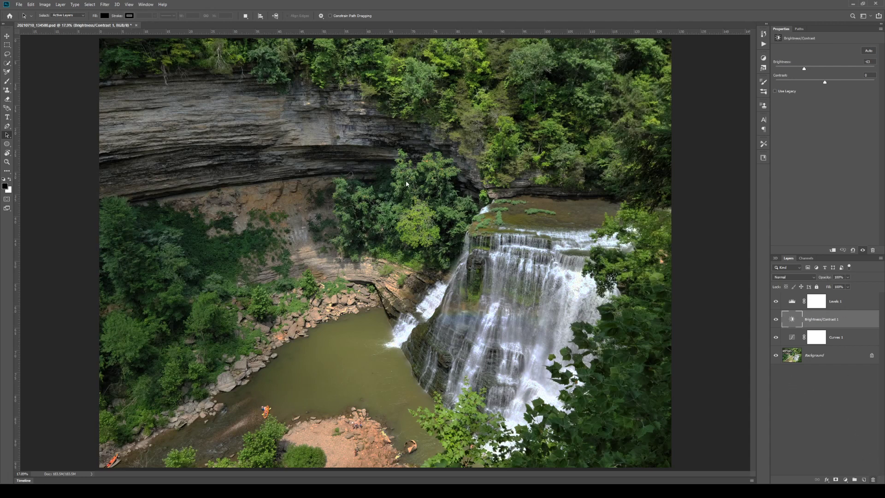
key(Delete)
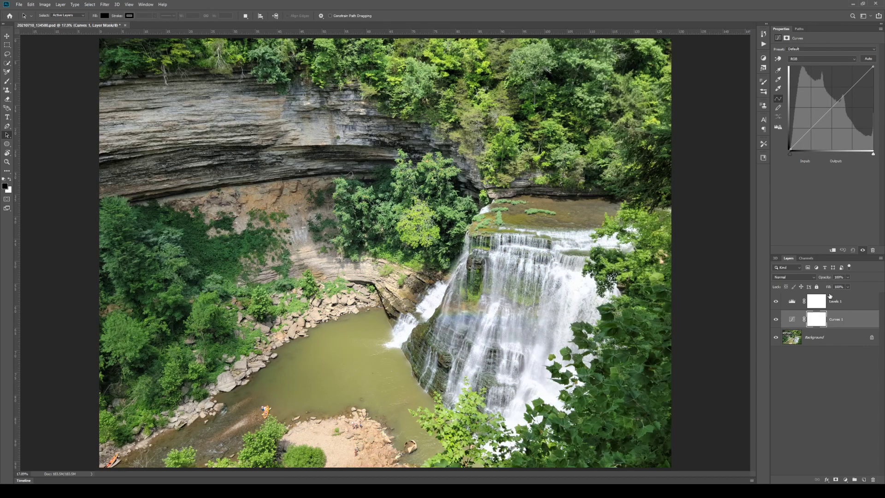
Step: Compare the settings and layer masks of the Levels 1 and Curves 1 adjustment layers
click(816, 320)
click(824, 298)
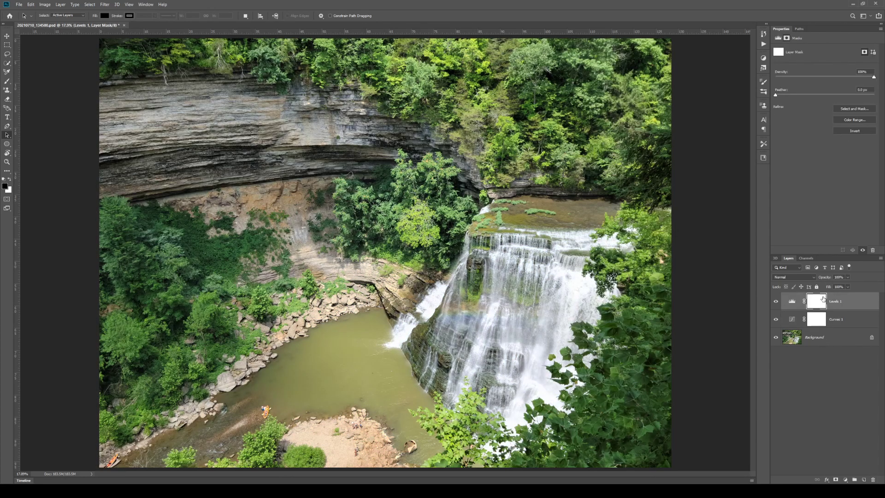
click(791, 302)
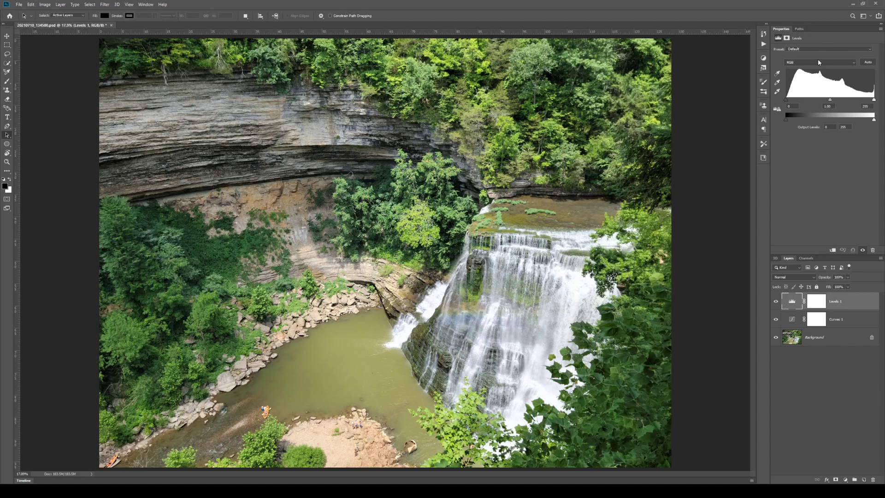
click(792, 319)
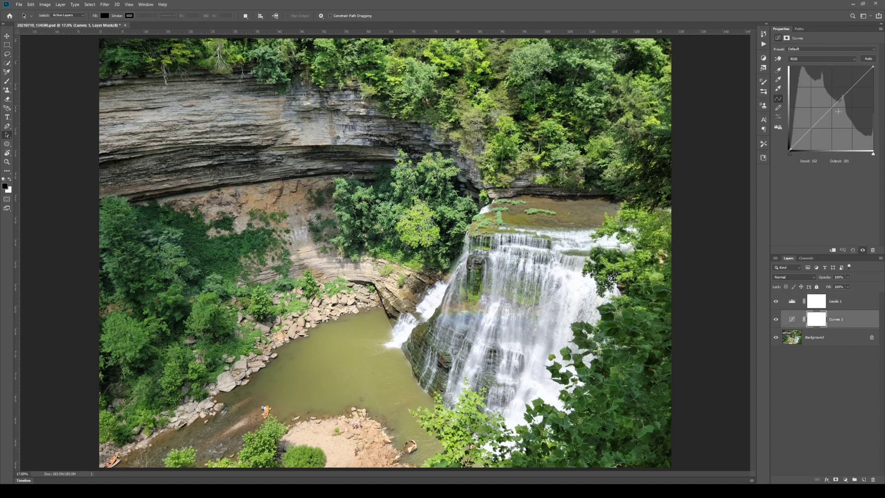
click(791, 302)
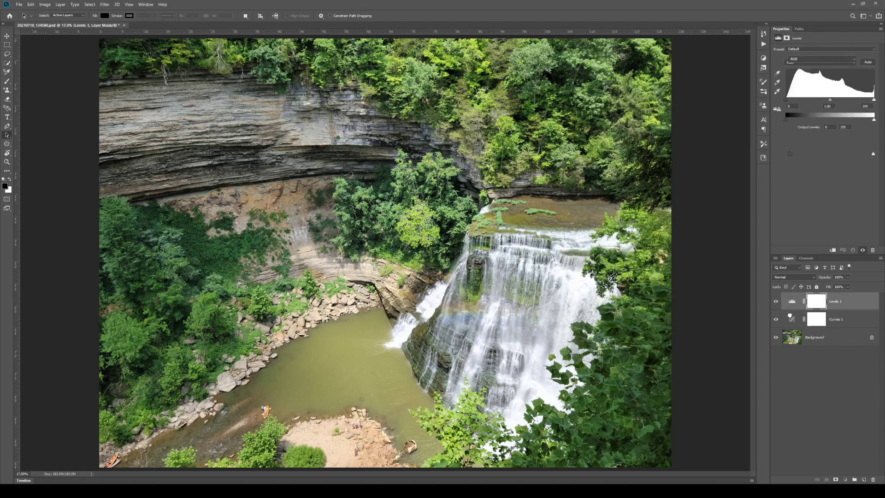
click(792, 318)
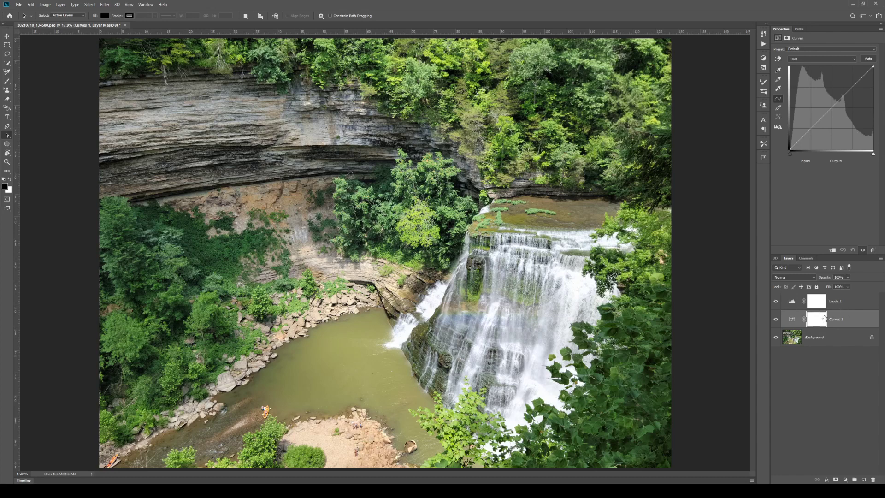
click(792, 319)
click(793, 302)
key(alt+bracketleft)
key(alt+bracketright)
key(alt+bracketleft)
key(alt+bracketright)
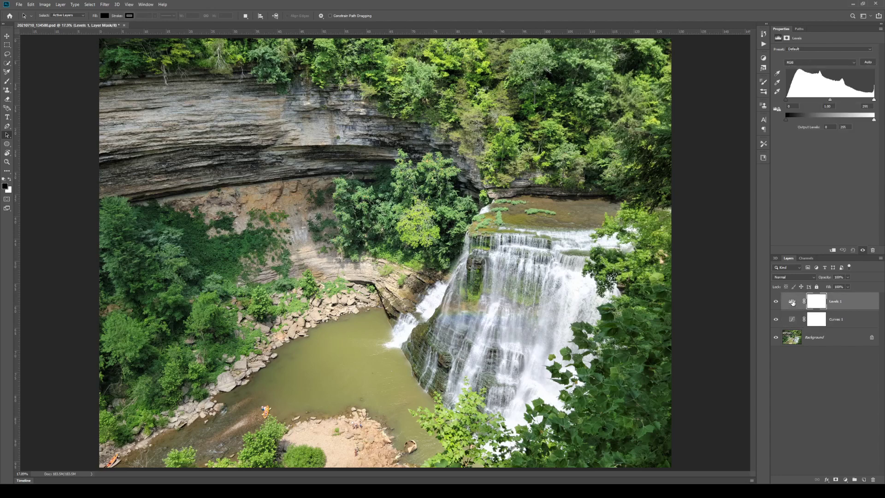
click(793, 321)
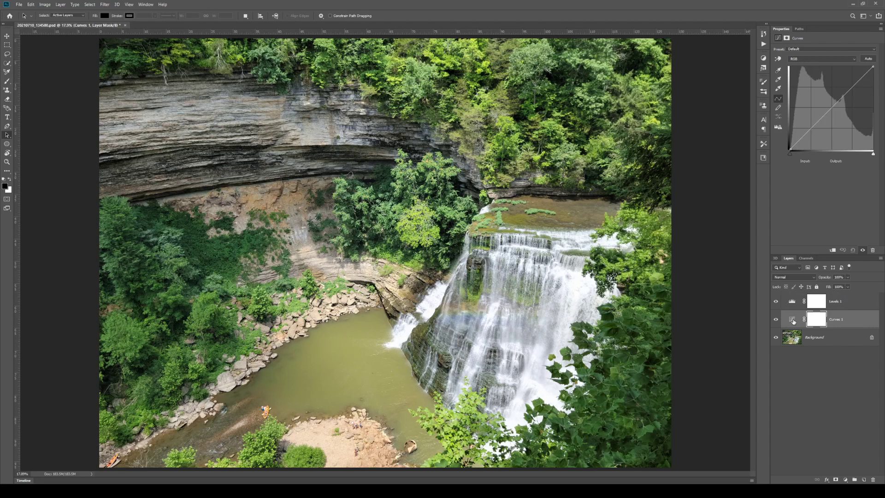
Step: Delete the Levels 1 adjustment layer together with its mask
click(852, 303)
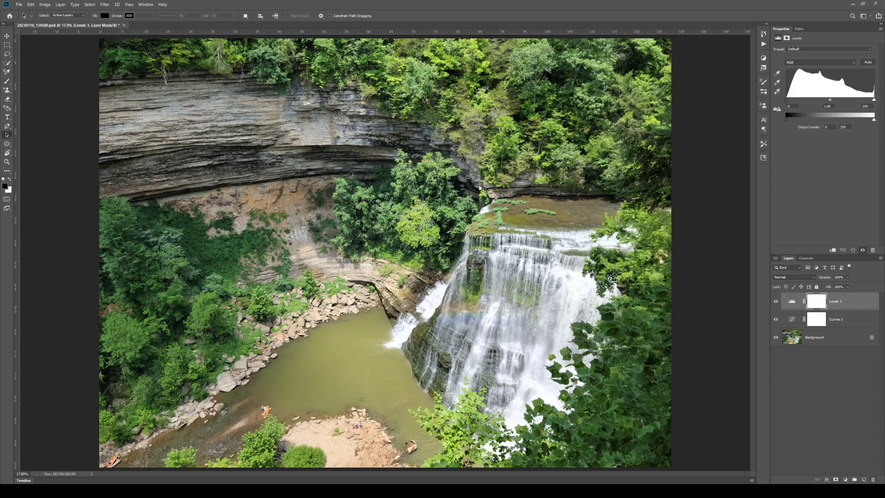
key(Delete)
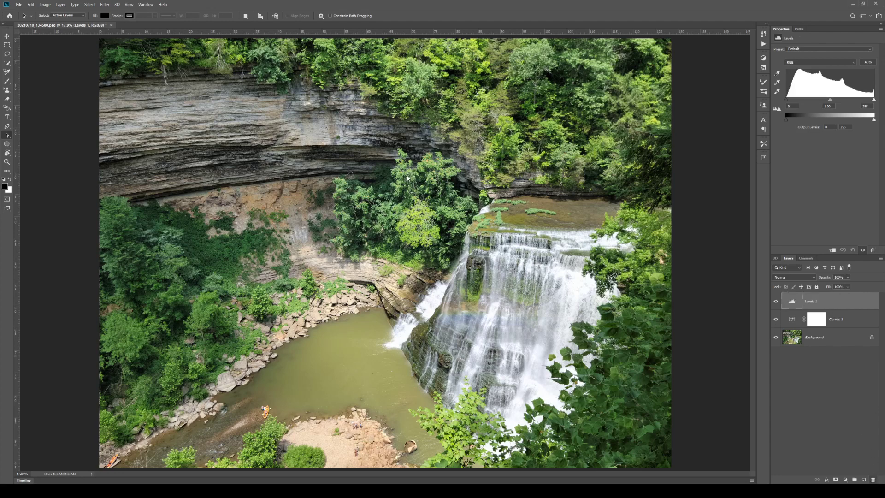
key(Delete)
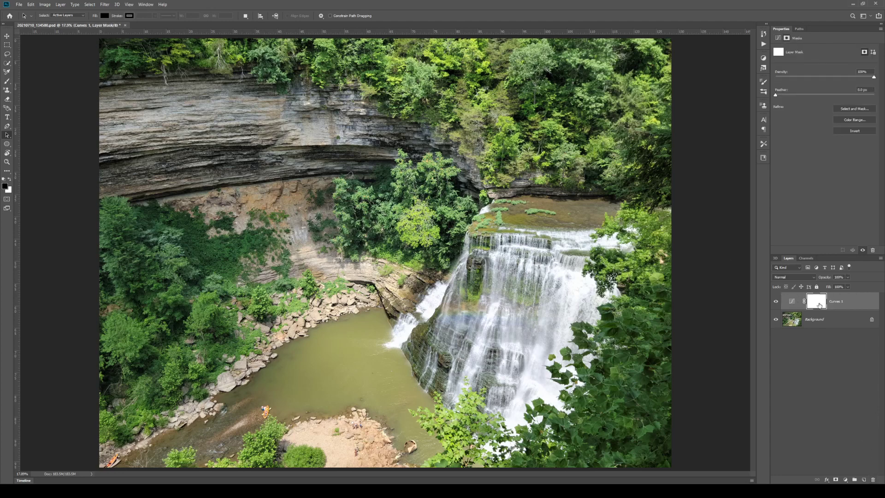
Step: Bend the Curves 1 curve down in the shadows and place a midtone point at input 130, output 125
click(792, 304)
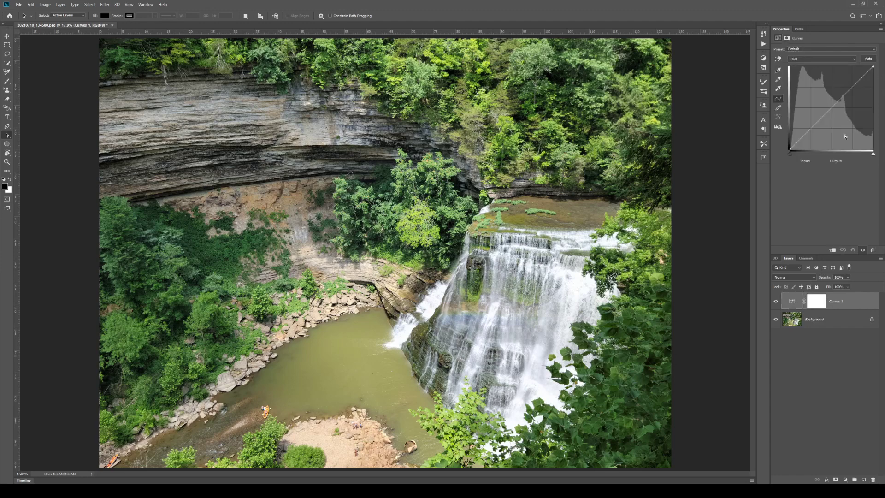
click(839, 104)
mouse_move(838, 104)
mouse_down()
mouse_move(847, 115)
mouse_move(831, 94)
mouse_move(845, 113)
mouse_move(836, 101)
mouse_up()
drag(830, 99, 797, 148)
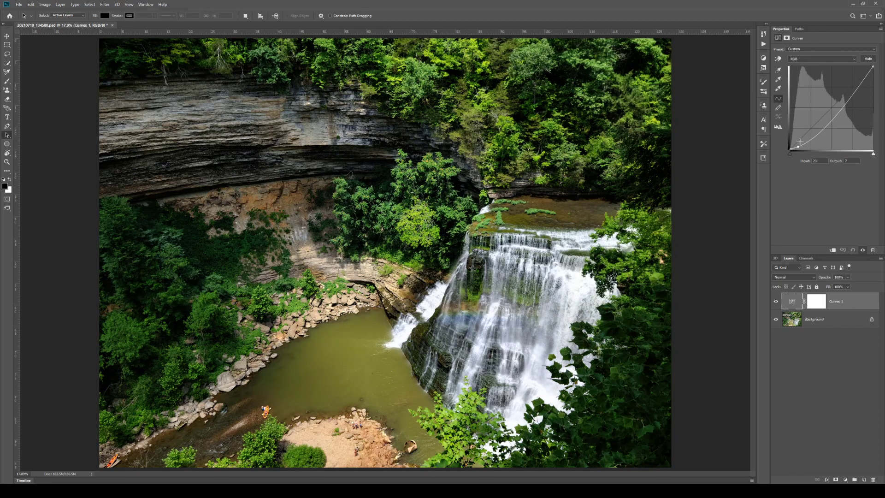
drag(831, 122, 832, 108)
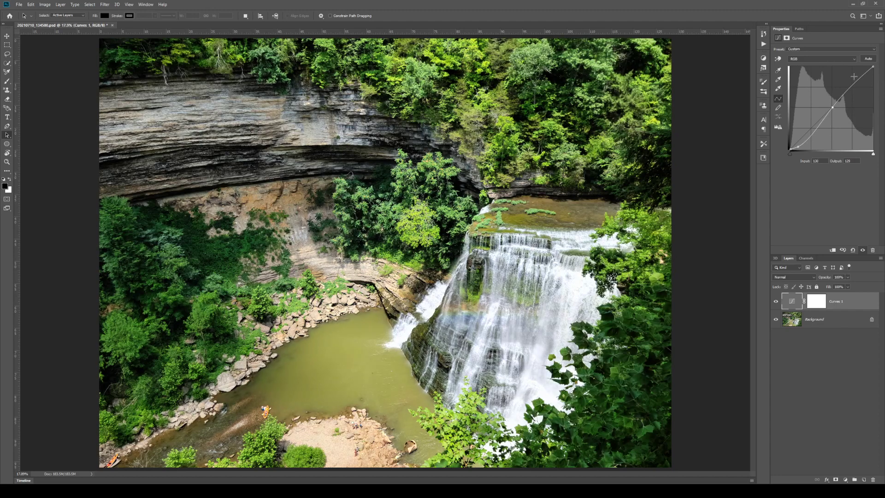
Step: Add a highlight point to the curve and straighten the shadows with a point at input 43, output 43
drag(861, 78, 860, 80)
drag(801, 146, 803, 136)
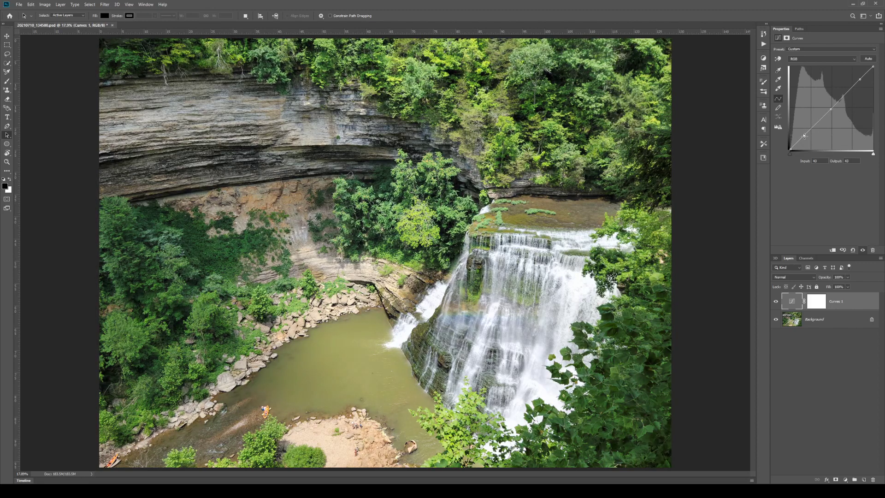
mouse_move(861, 80)
mouse_down()
mouse_move(858, 91)
mouse_move(860, 79)
mouse_up()
Step: Pull the curve's shadow and midtone points down for deeper contrast and set the highlight point to input 221, output 215
drag(830, 108, 806, 145)
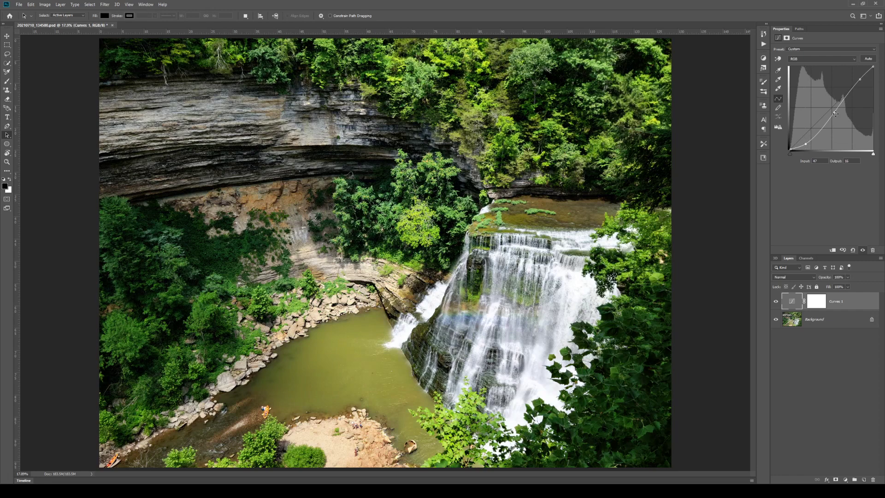
drag(836, 114, 833, 114)
drag(806, 144, 805, 142)
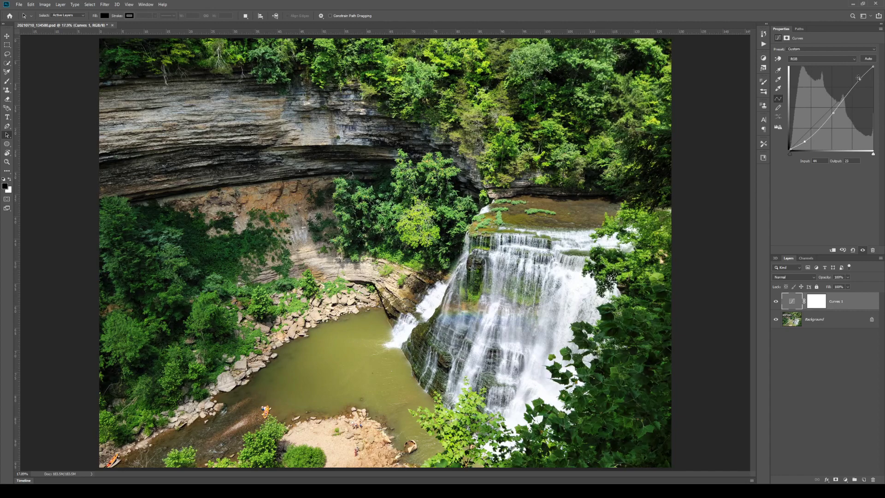
click(860, 79)
drag(835, 112, 836, 117)
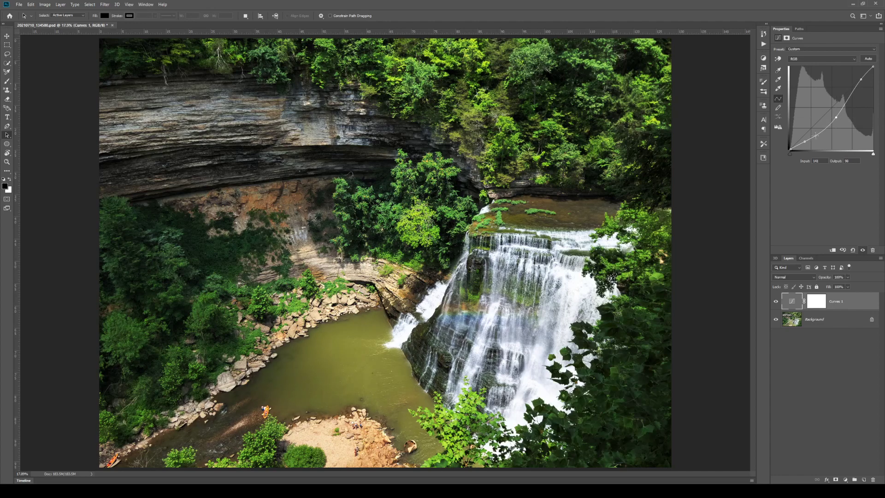
click(806, 143)
drag(861, 80, 862, 79)
Step: Compare the photo with and without the Curves 1 adjustment
click(776, 303)
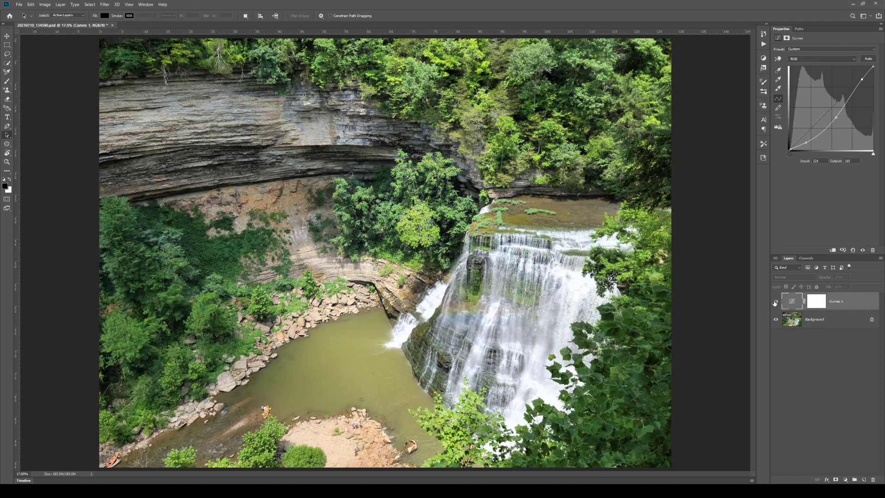
click(776, 302)
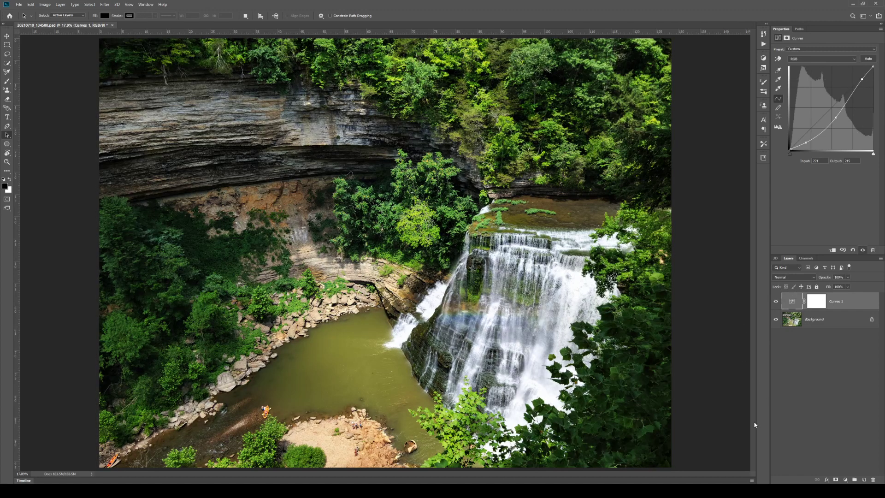
click(775, 302)
click(775, 302)
Step: Target the Curves 1 layer mask and ready the Brush tool with a larger brush size
click(816, 302)
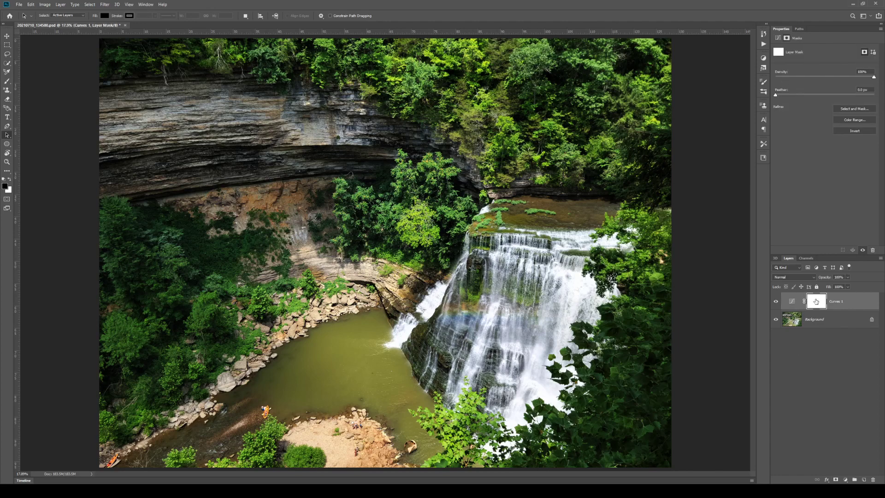
click(792, 302)
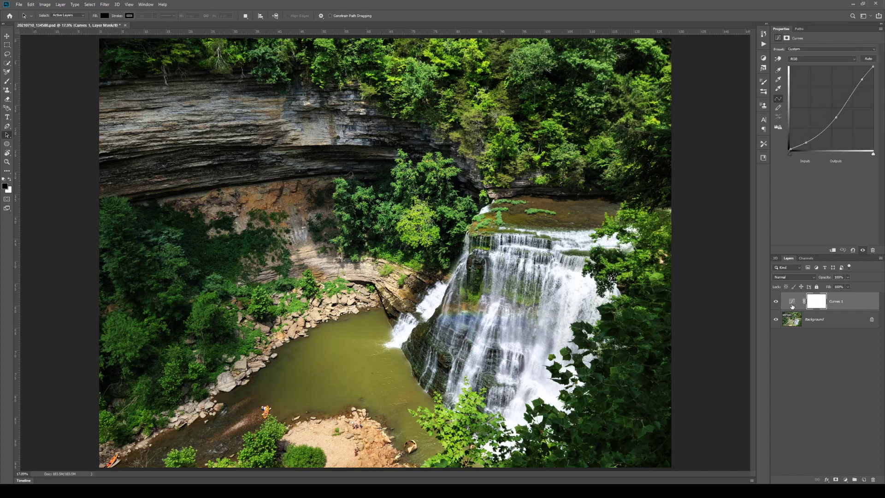
click(818, 303)
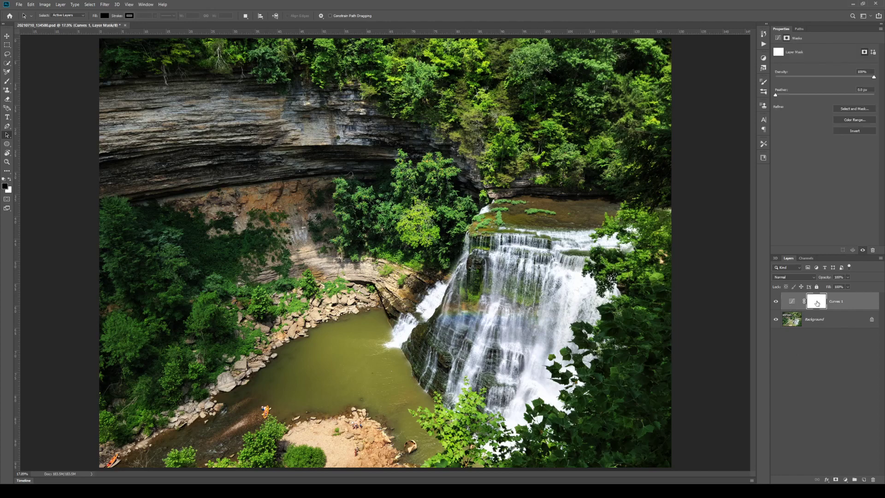
click(7, 81)
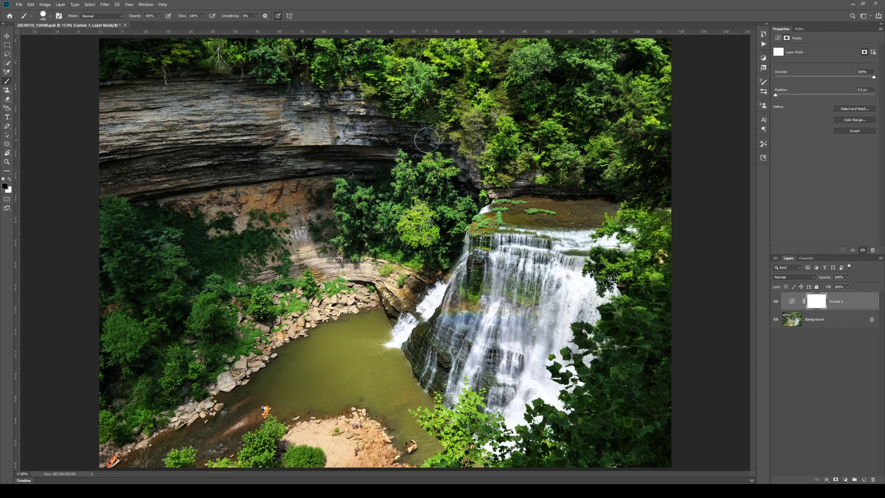
key(bracketright)
key(bracketright)
key(bracketright)
key(bracketleft)
Step: Darken the Curves 1 curve with points at input 234, output 193 and input 162, output 74, and target its mask
click(792, 301)
drag(836, 118, 807, 148)
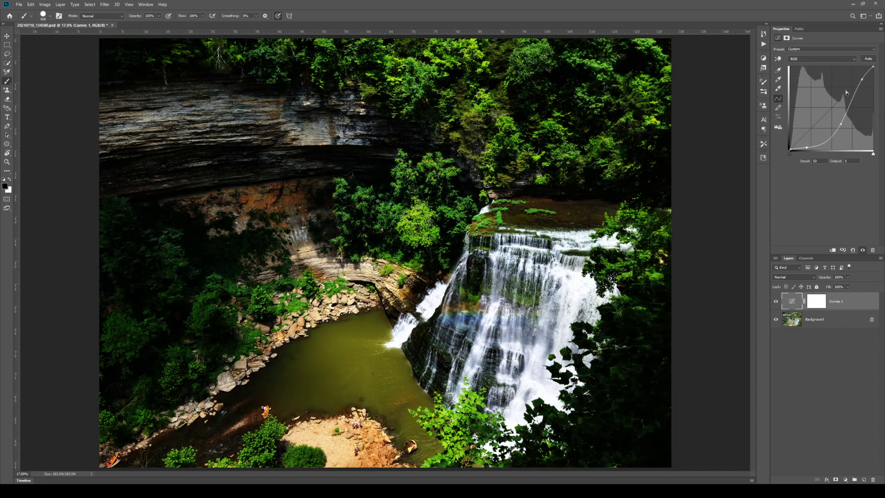
drag(863, 79, 866, 86)
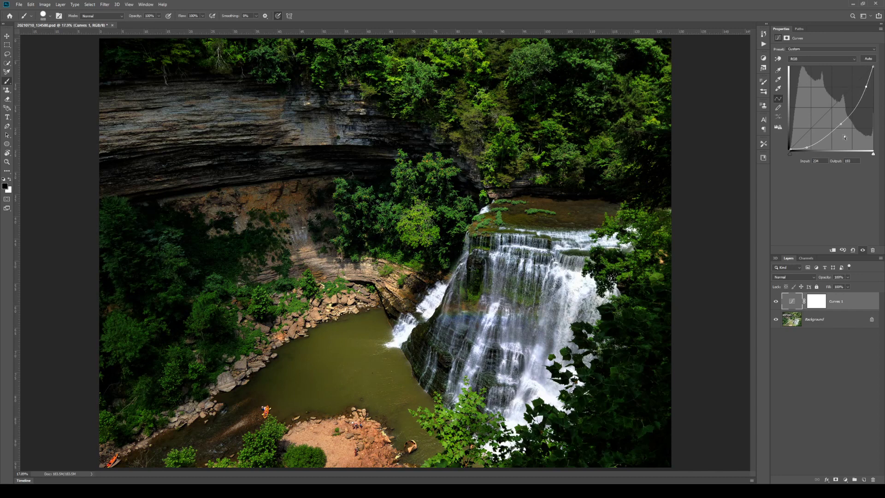
drag(840, 124, 843, 125)
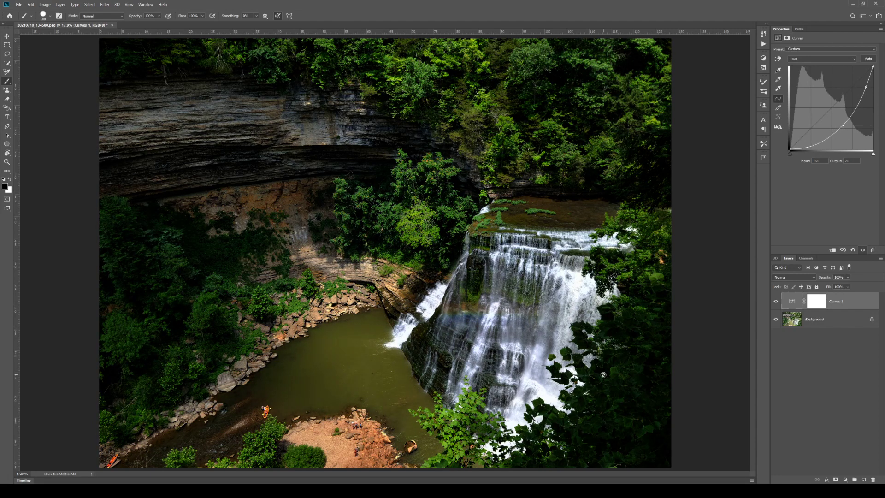
click(820, 306)
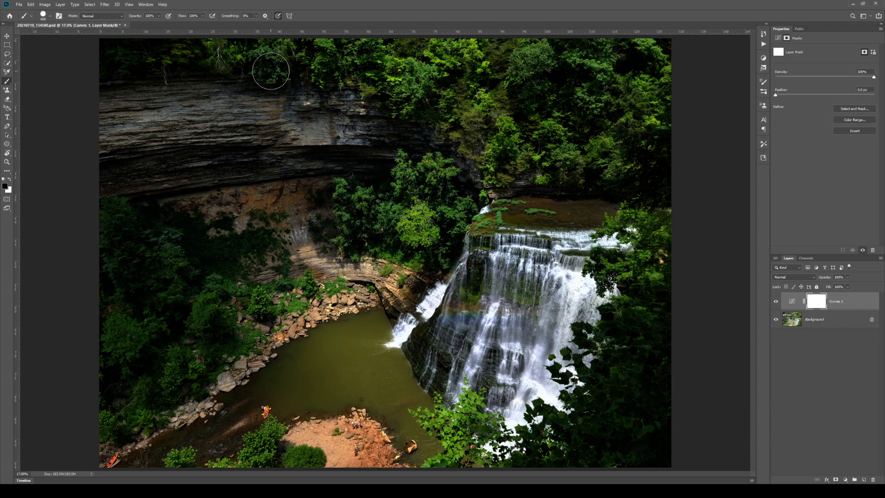
Step: Paint black with a larger brush on the Curves 1 mask over the rock cliff and the trees and slope below it
key(bracketright)
key(bracketright)
key(bracketright)
mouse_move(401, 148)
mouse_down()
mouse_move(193, 146)
mouse_move(219, 127)
mouse_move(328, 111)
mouse_move(320, 140)
mouse_up()
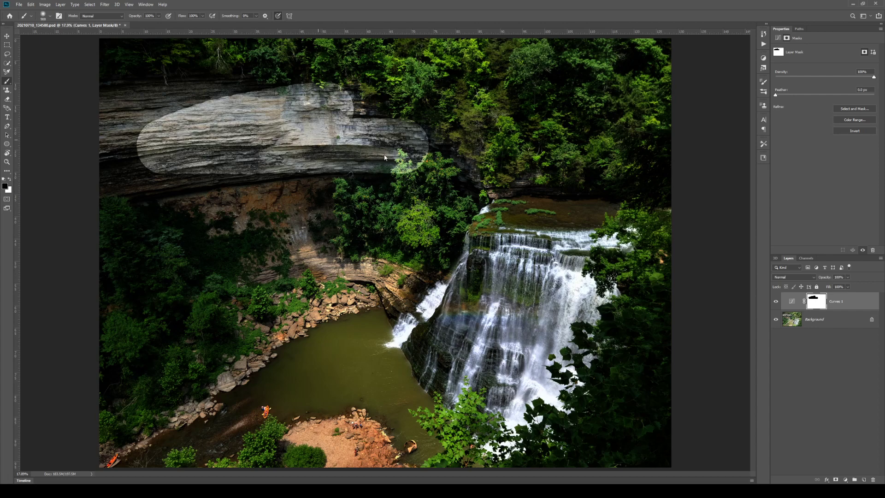
mouse_move(382, 118)
mouse_down()
mouse_move(107, 113)
mouse_move(317, 114)
mouse_move(100, 137)
mouse_move(126, 141)
mouse_move(135, 158)
mouse_move(119, 176)
mouse_move(241, 192)
mouse_move(162, 158)
mouse_move(294, 223)
mouse_move(292, 208)
mouse_move(324, 182)
mouse_move(376, 159)
mouse_move(361, 170)
mouse_move(421, 165)
mouse_move(375, 127)
mouse_move(277, 94)
mouse_move(159, 98)
mouse_move(130, 160)
mouse_move(315, 245)
mouse_move(242, 353)
mouse_move(181, 400)
mouse_move(100, 422)
mouse_move(254, 307)
mouse_move(222, 298)
mouse_move(212, 316)
mouse_move(108, 260)
mouse_move(184, 231)
mouse_move(125, 343)
mouse_move(359, 209)
mouse_move(375, 208)
mouse_move(269, 254)
mouse_up()
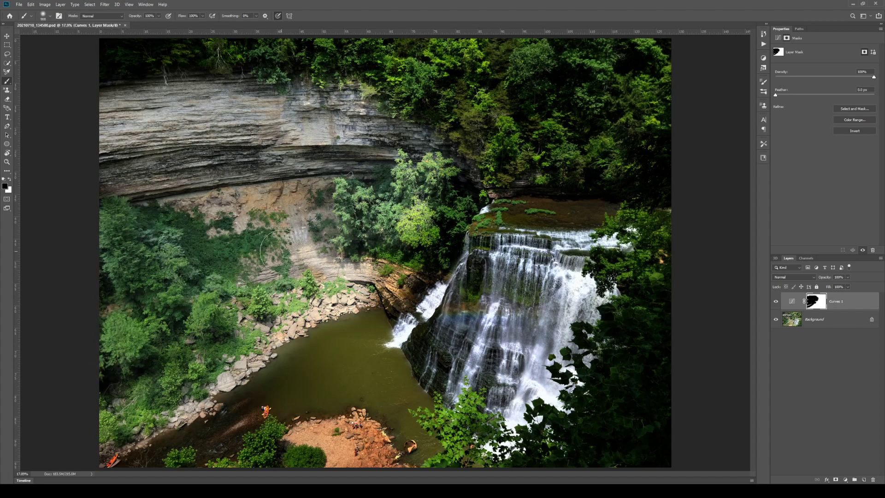
Step: Enlarge the brush and paint white on the mask over the left-hand trees, rocky bank and lower cliff to restore the darkening
key(bracketright)
key(bracketright)
key(bracketright)
key(x)
mouse_move(89, 336)
mouse_down()
mouse_move(120, 340)
mouse_move(159, 310)
mouse_move(96, 247)
mouse_move(158, 249)
mouse_move(88, 230)
mouse_move(226, 264)
mouse_move(180, 313)
mouse_move(42, 414)
mouse_move(179, 316)
mouse_move(77, 419)
mouse_up()
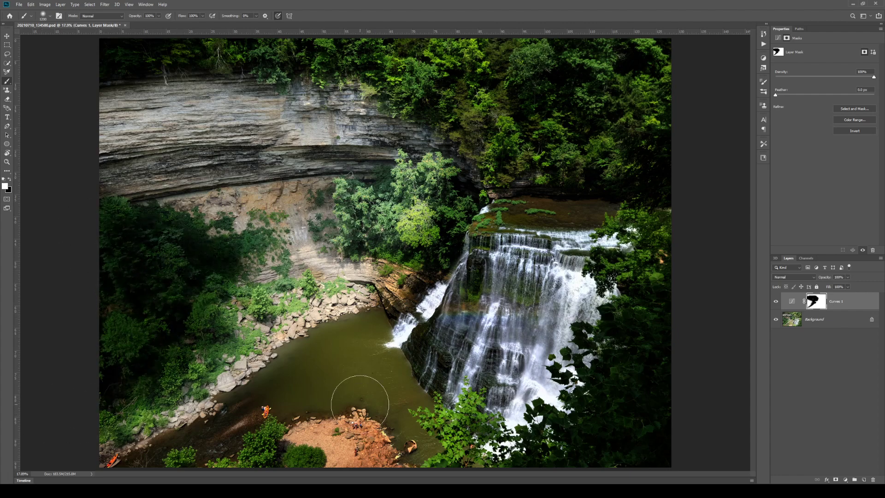
mouse_move(198, 477)
mouse_down()
mouse_move(335, 356)
mouse_move(320, 352)
mouse_move(297, 373)
mouse_move(347, 325)
mouse_move(284, 344)
mouse_move(308, 318)
mouse_move(261, 347)
mouse_move(375, 295)
mouse_move(295, 272)
mouse_move(309, 255)
mouse_move(281, 230)
mouse_up()
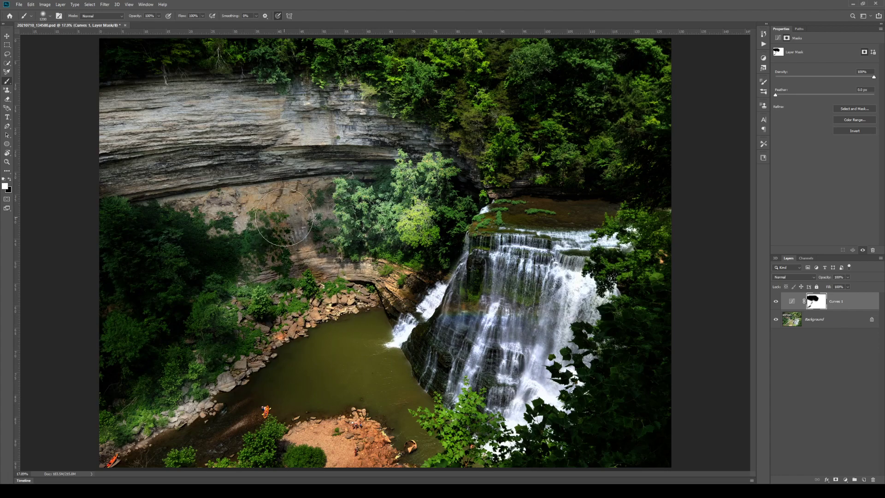
Step: Paint the mask black over the foliage above the cliff's left end, and a sampled grey over the left-hand trees
key(x)
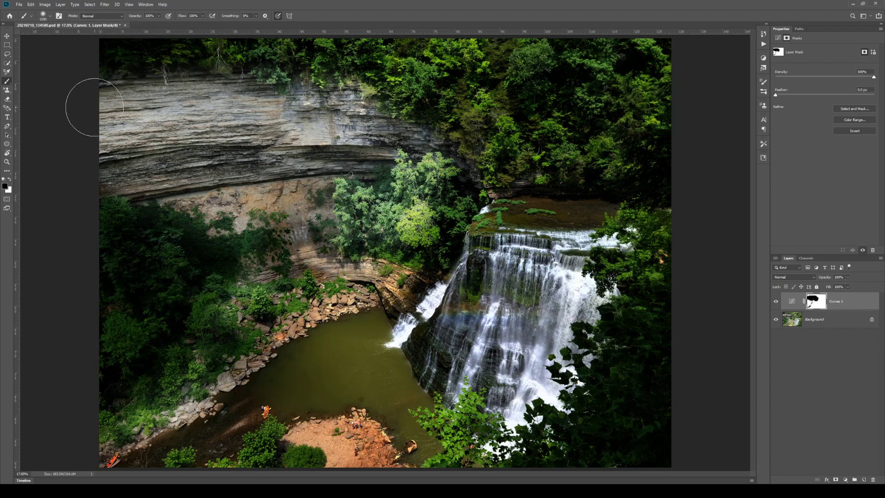
mouse_move(79, 63)
mouse_down()
mouse_move(190, 68)
mouse_move(221, 74)
mouse_up()
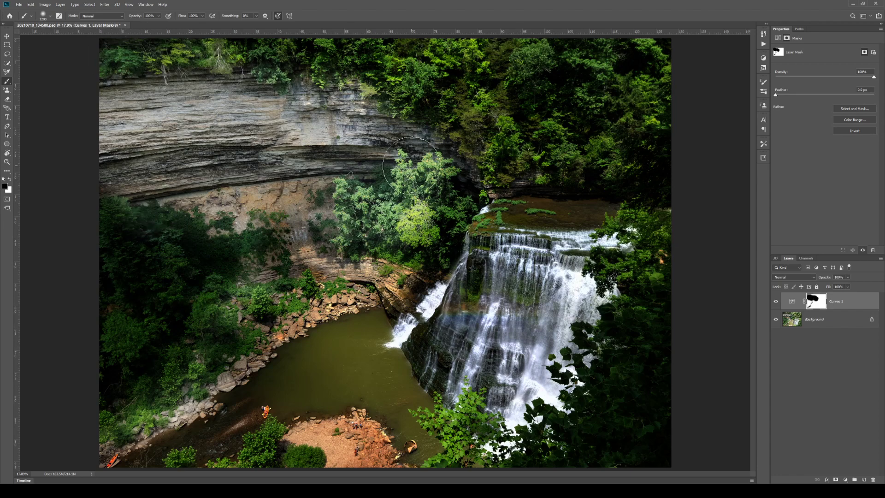
key(i)
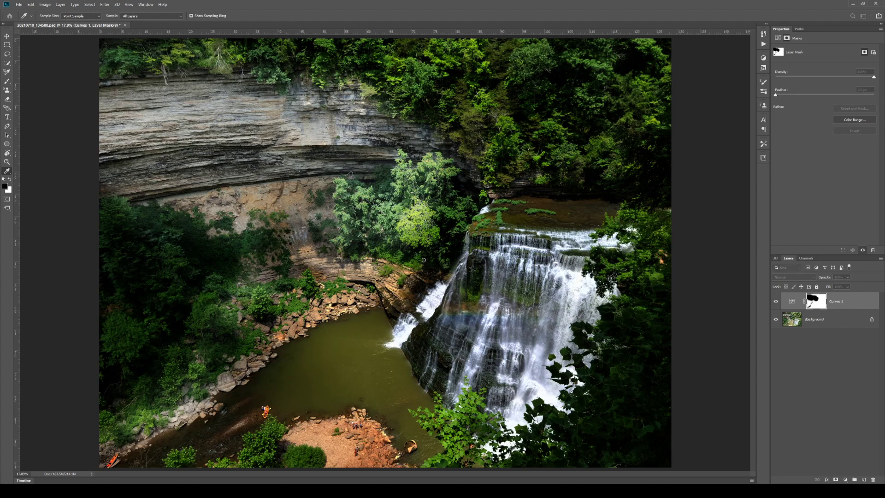
key(b)
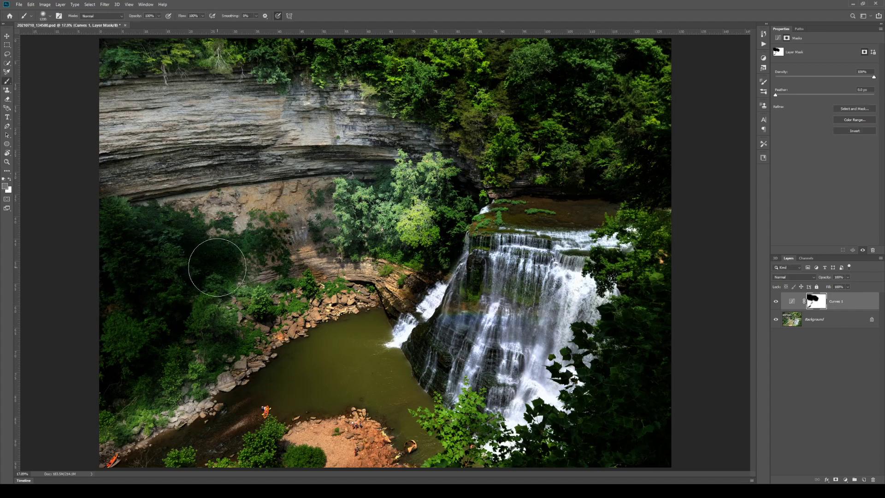
mouse_move(213, 257)
mouse_down()
mouse_move(219, 288)
mouse_move(178, 317)
mouse_move(148, 366)
mouse_move(115, 344)
mouse_up()
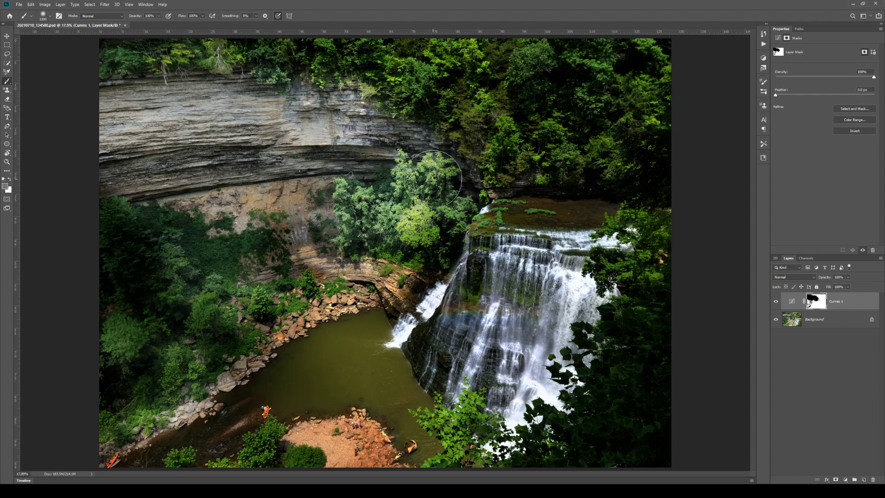
Step: Dab white on the mask over the yellow-green tree beside the waterfall to restore its darkening
key(x)
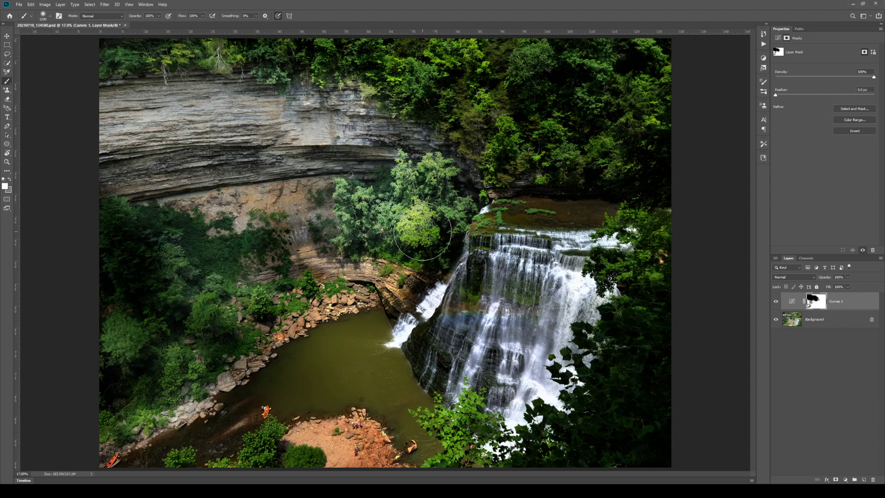
click(419, 223)
click(403, 222)
click(377, 220)
Step: Paint grey on the mask over the central treetop, the trees above the cliff and the dark foliage right of the waterfall
key(x)
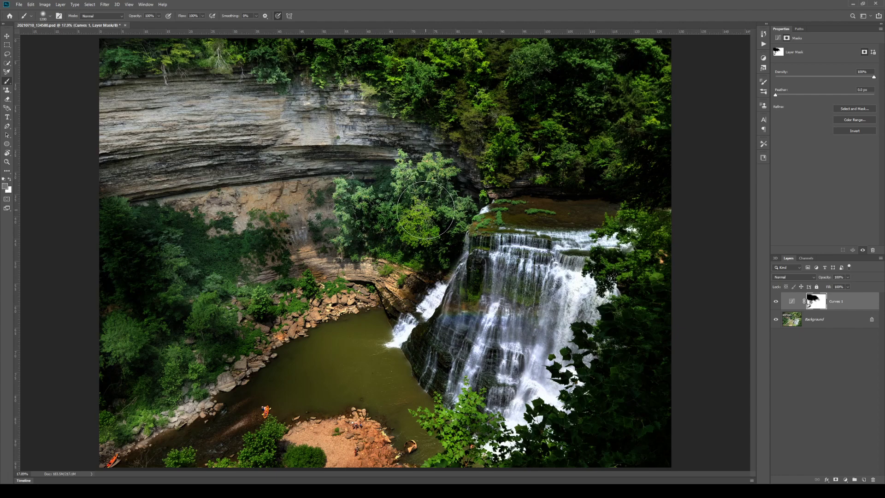
click(420, 183)
click(437, 81)
click(451, 57)
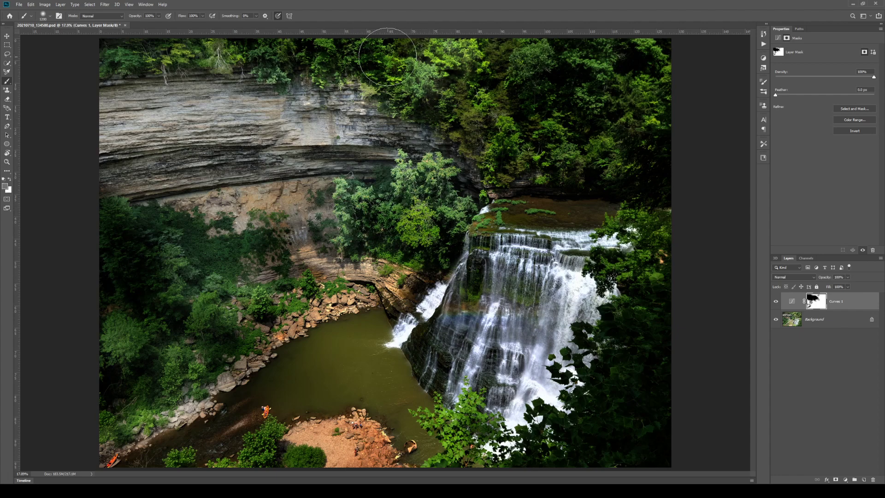
drag(640, 249, 628, 312)
mouse_move(613, 406)
mouse_down()
mouse_move(654, 413)
mouse_move(590, 453)
mouse_move(669, 292)
mouse_up()
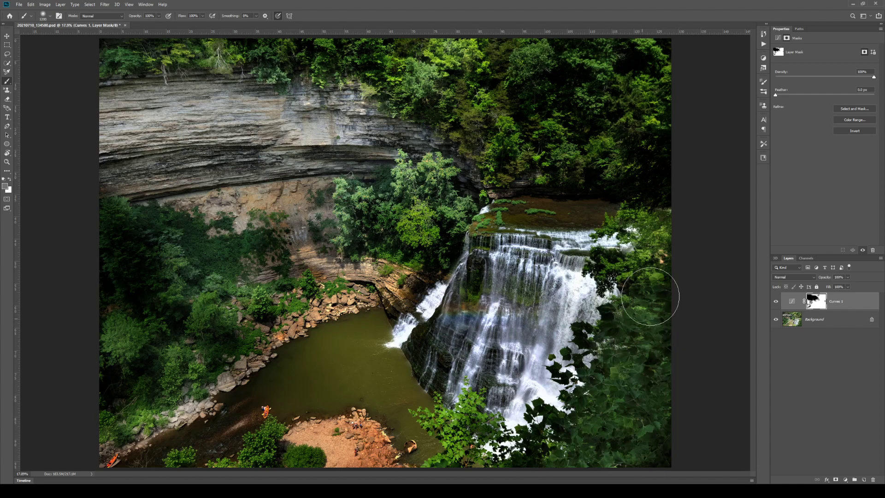
Step: Compare the photo with and without the masked Curves 1 adjustment
click(776, 302)
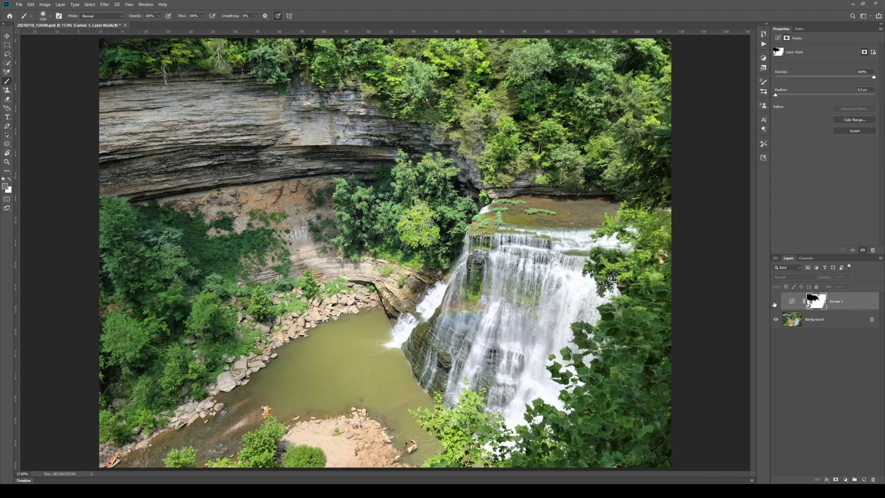
click(775, 302)
click(775, 303)
click(775, 303)
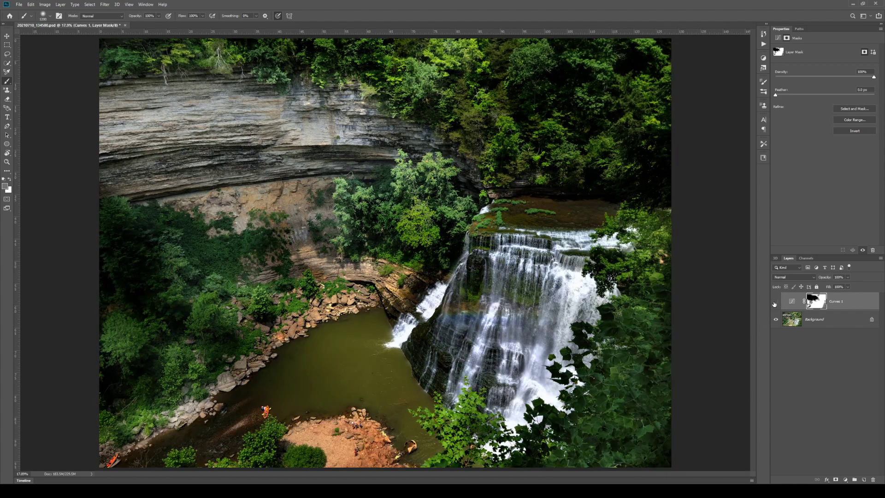
click(775, 303)
click(776, 303)
click(775, 303)
click(775, 303)
click(775, 303)
click(775, 303)
Step: Raise the midtone and highlight points of the Curves 1 curve to lighten the adjustment
click(797, 301)
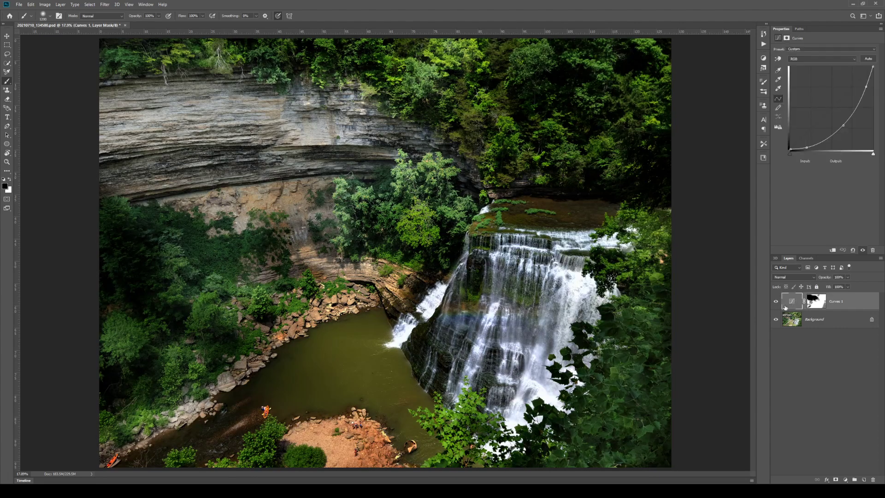
click(804, 145)
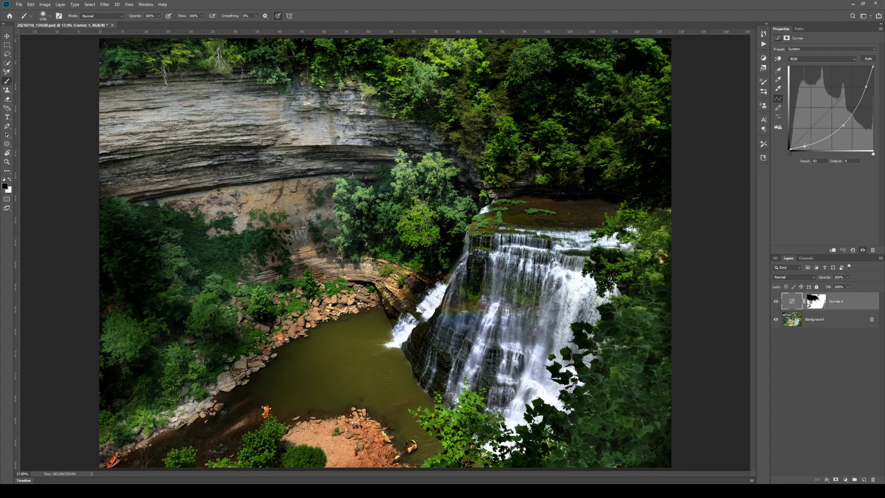
drag(843, 126, 838, 120)
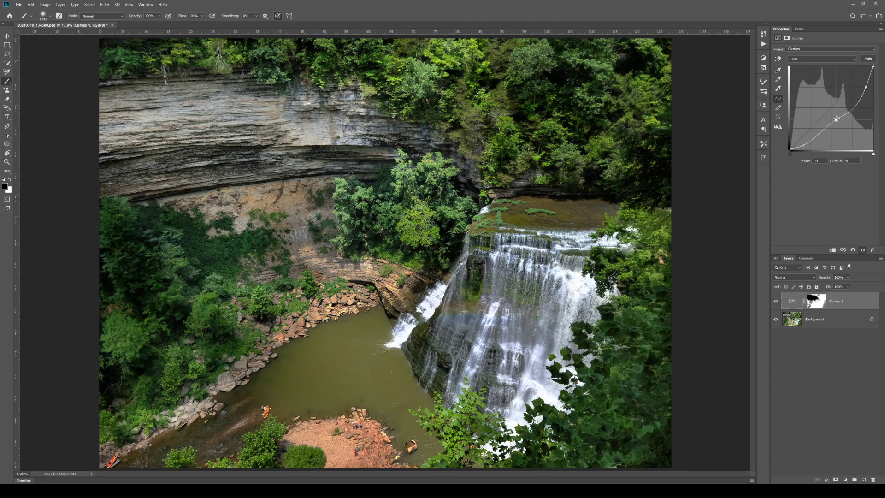
click(866, 87)
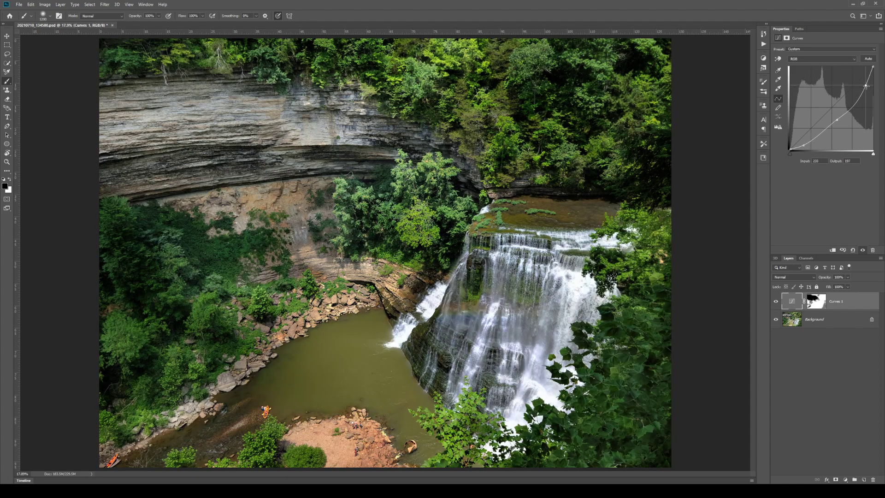
drag(867, 86, 867, 81)
click(804, 147)
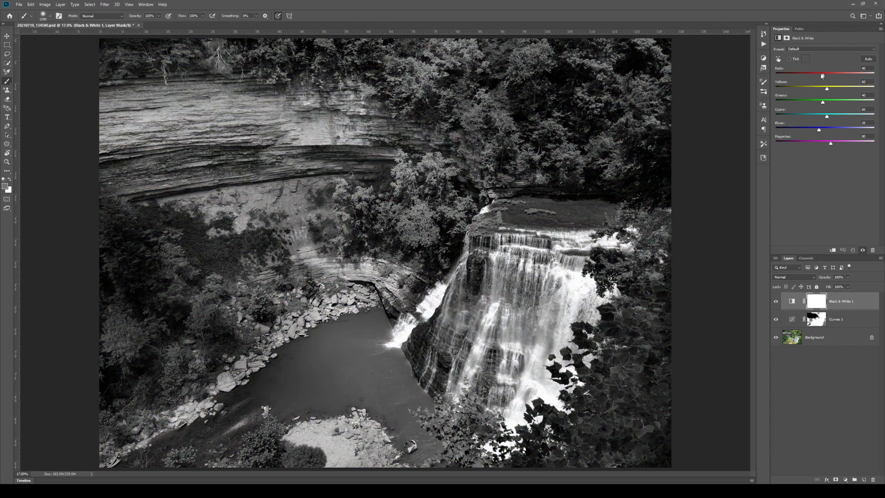
Step: Add a Black & White adjustment layer, lower its Reds and Yellows, set Greens to 47, and compare it with the colour version
mouse_move(825, 78)
mouse_down()
mouse_move(848, 78)
mouse_move(806, 77)
mouse_move(850, 75)
mouse_move(799, 83)
mouse_move(825, 86)
mouse_move(807, 82)
mouse_move(814, 85)
mouse_up()
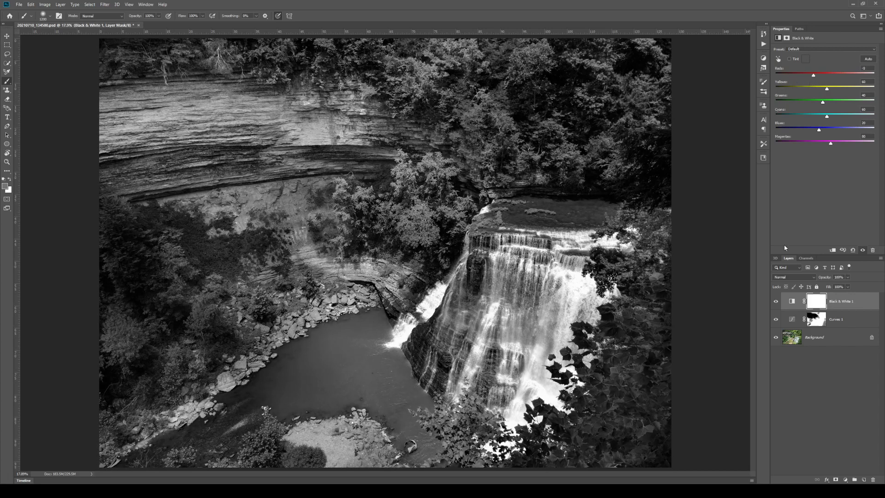
click(776, 302)
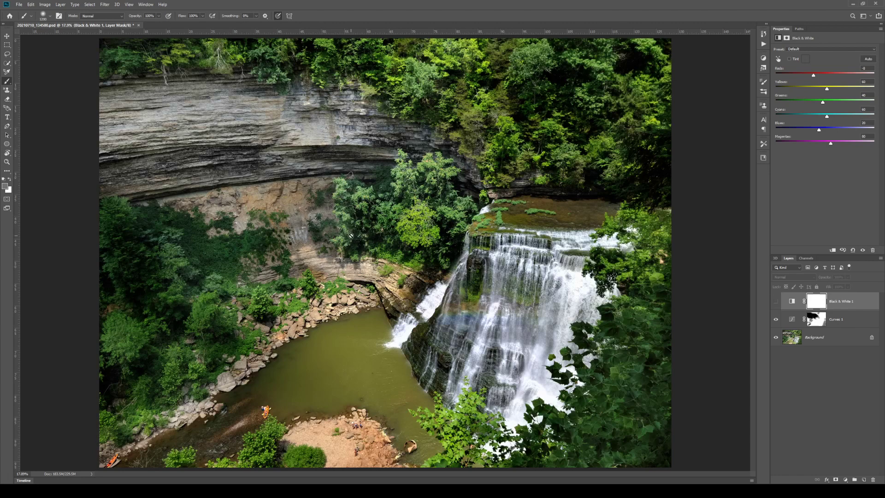
click(776, 303)
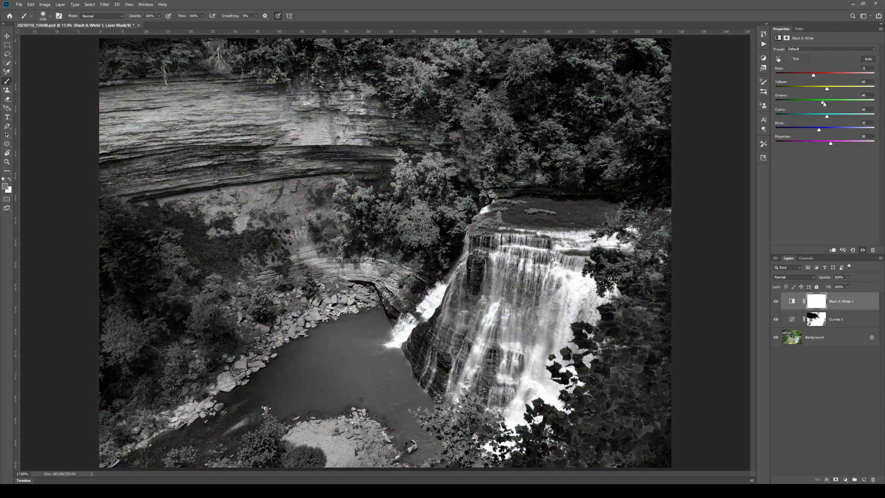
mouse_move(823, 102)
mouse_down()
mouse_move(786, 103)
mouse_move(860, 102)
mouse_move(799, 93)
mouse_move(834, 99)
mouse_move(823, 99)
mouse_up()
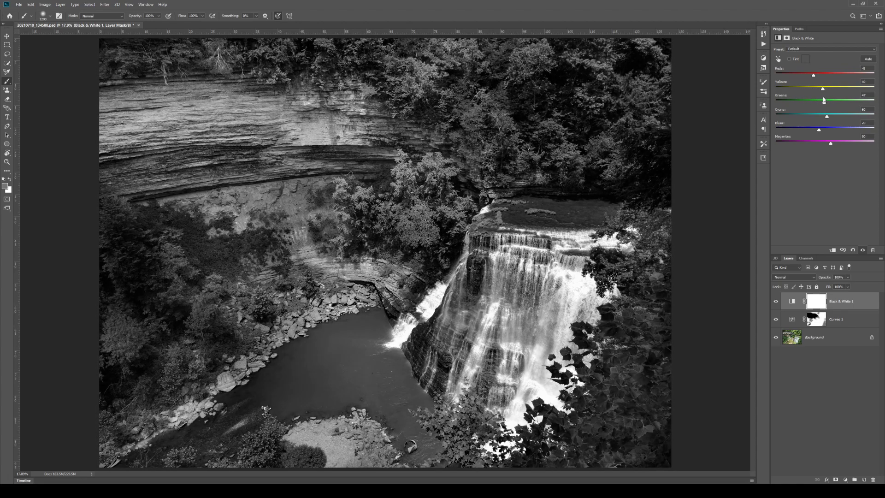
click(777, 302)
click(776, 302)
Step: Set the Black & White adjustment's Cyans to 300, Magentas to 95 and Reds to 230, and lower its Blues
drag(827, 116, 878, 126)
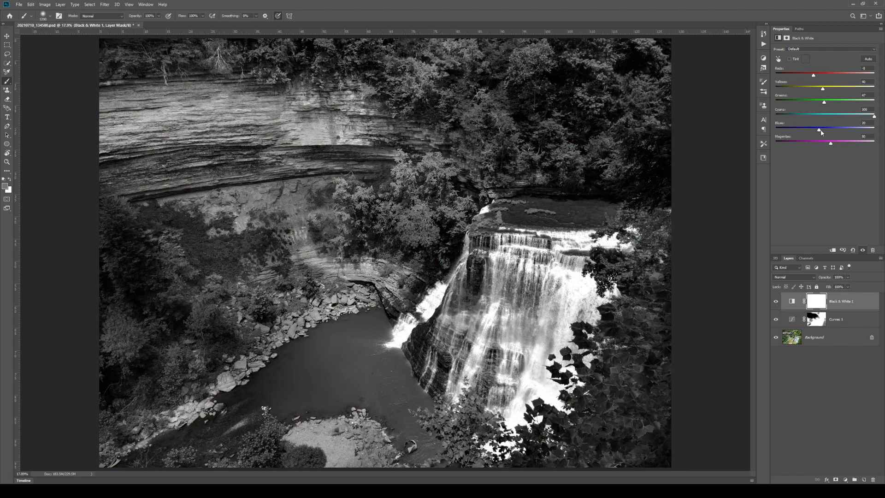
drag(820, 130, 834, 143)
drag(813, 76, 860, 75)
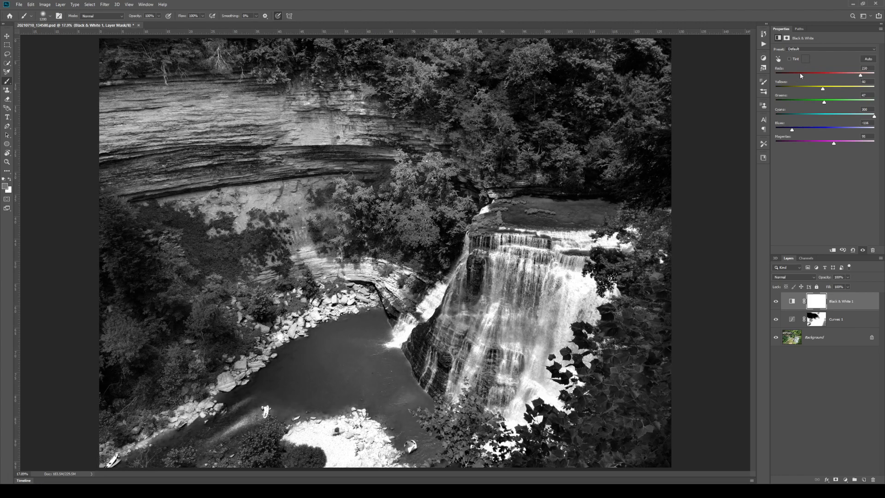
Step: Fine-tune the midtone and highlight points of the Curves 1 curve while viewing the photo in black and white
click(793, 320)
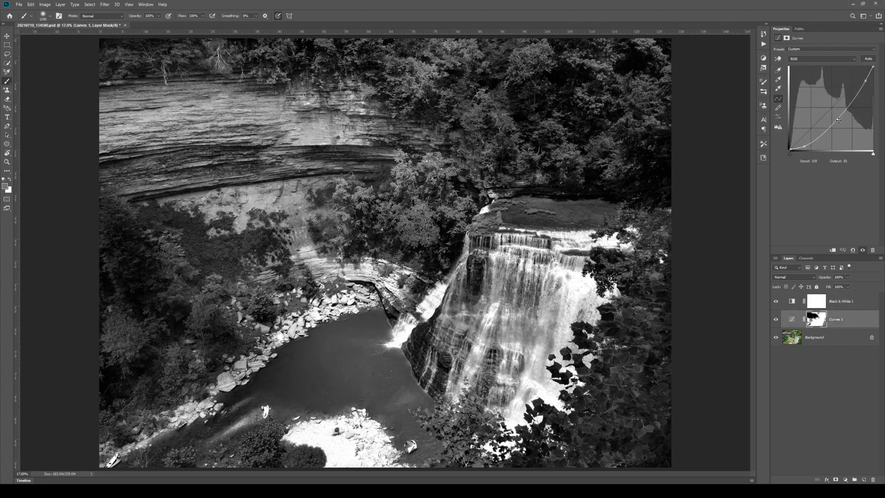
drag(837, 119, 836, 114)
drag(865, 80, 863, 77)
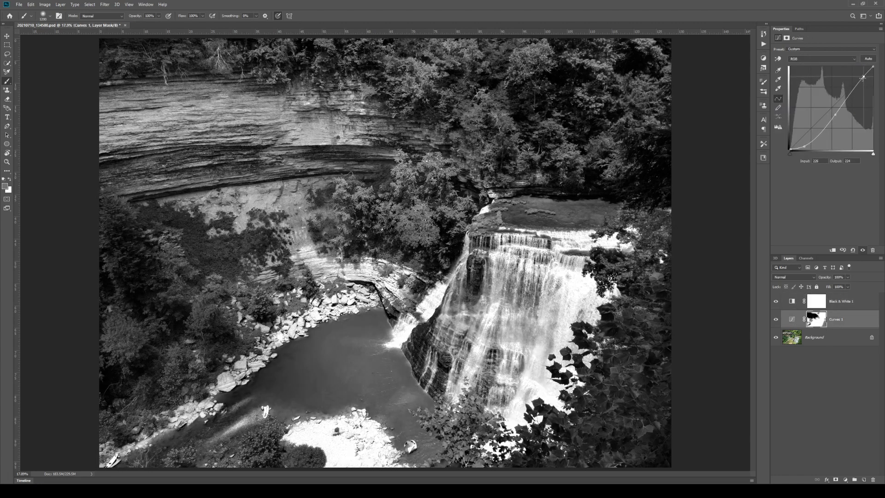
drag(836, 115, 839, 117)
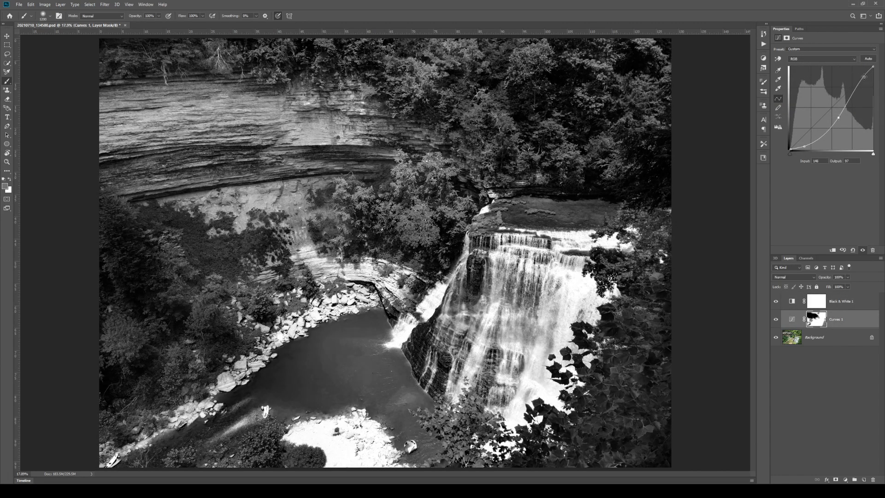
drag(863, 76, 868, 81)
Step: Compare the photo with and without the Black & White 1 adjustment and delete that layer
click(793, 304)
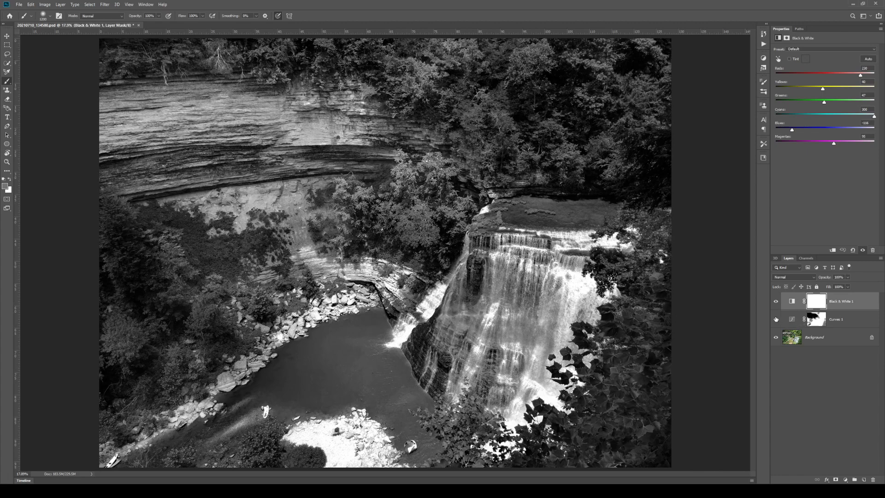
mouse_move(776, 302)
mouse_down()
mouse_move(770, 330)
mouse_move(776, 301)
mouse_up()
drag(776, 302, 773, 317)
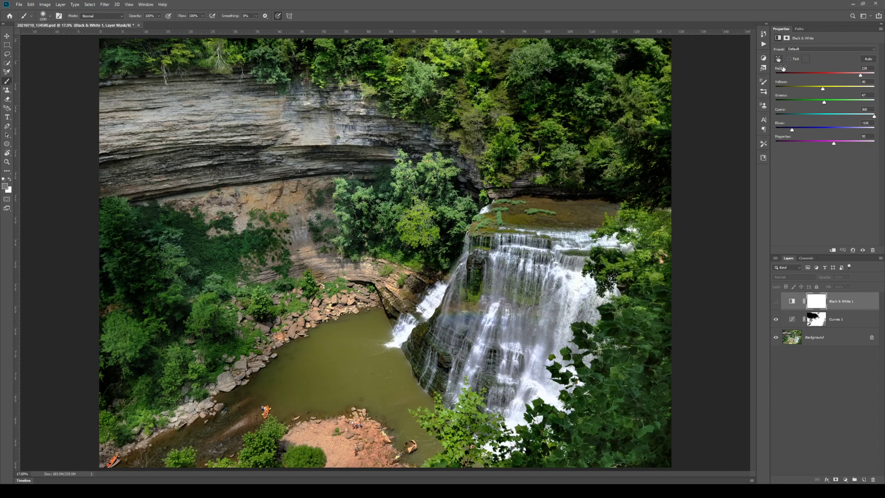
click(792, 304)
click(776, 302)
click(776, 302)
click(776, 302)
click(776, 302)
click(776, 302)
click(776, 302)
click(776, 302)
click(776, 302)
click(776, 302)
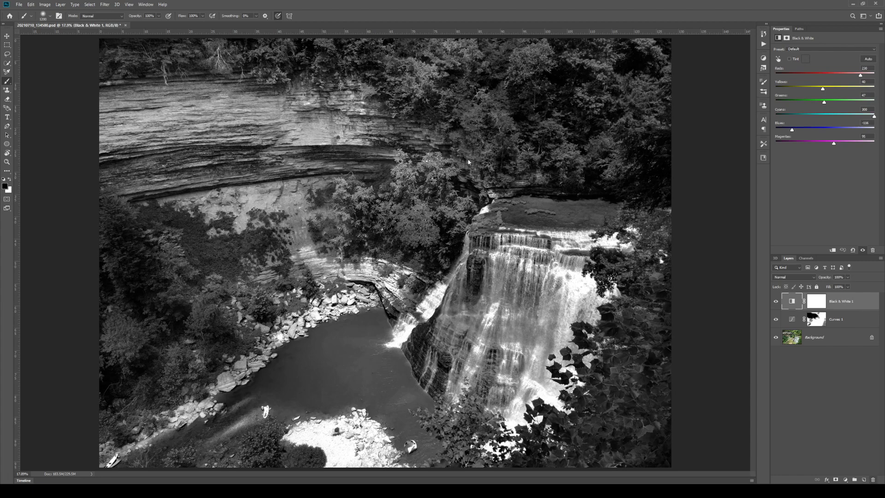
key(Delete)
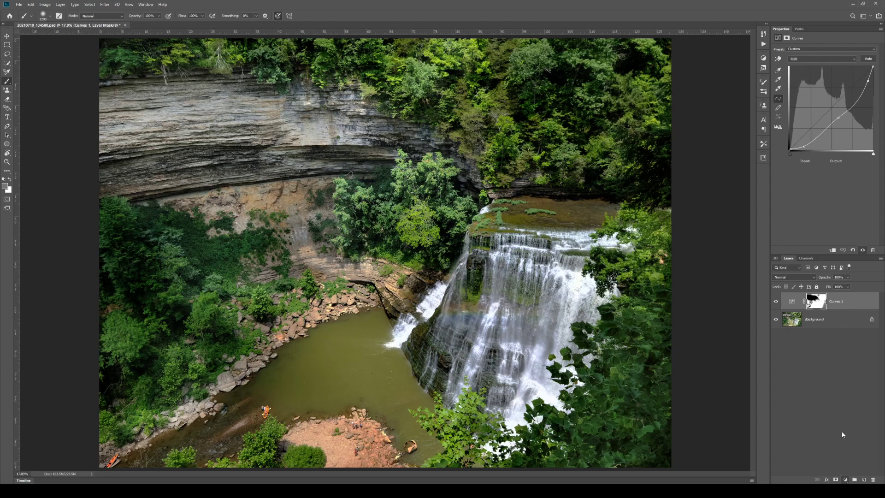
Step: Add a Photo Filter adjustment layer with the Warming Filter (85) and set its density to 79%
click(855, 432)
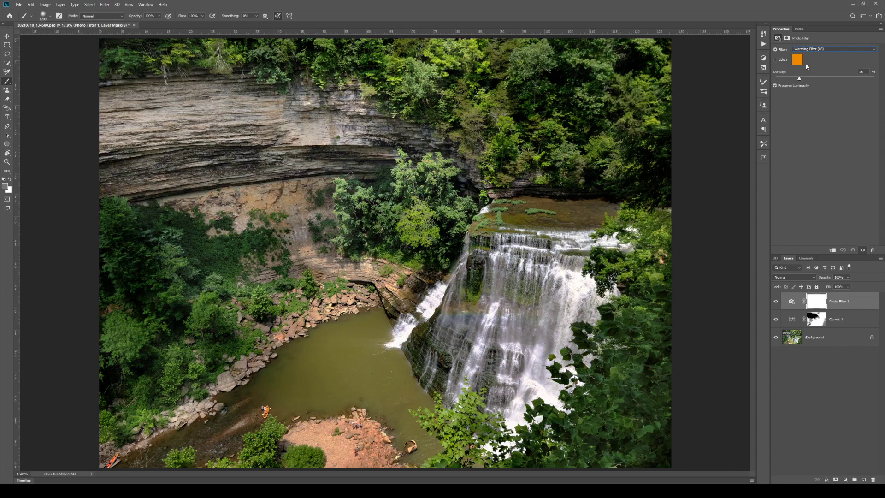
drag(803, 78, 854, 79)
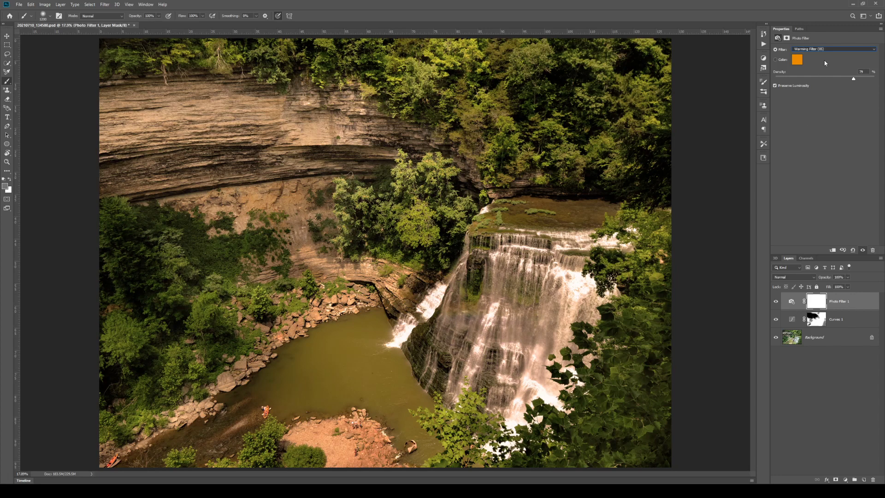
Step: Try the Cooling Filter (80), (LBB) and (82) presets and Sepia on the Photo Filter 1 layer
key(Down)
key(Down)
key(Down)
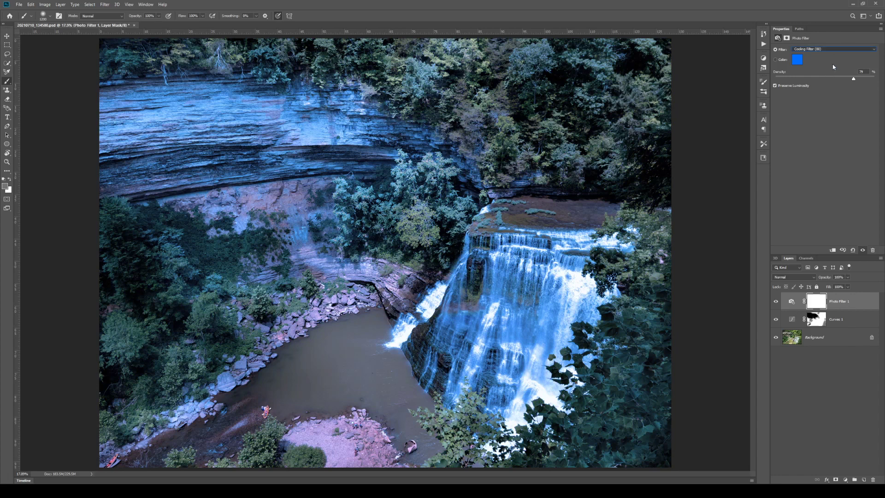
scroll(826, 48, up, 2)
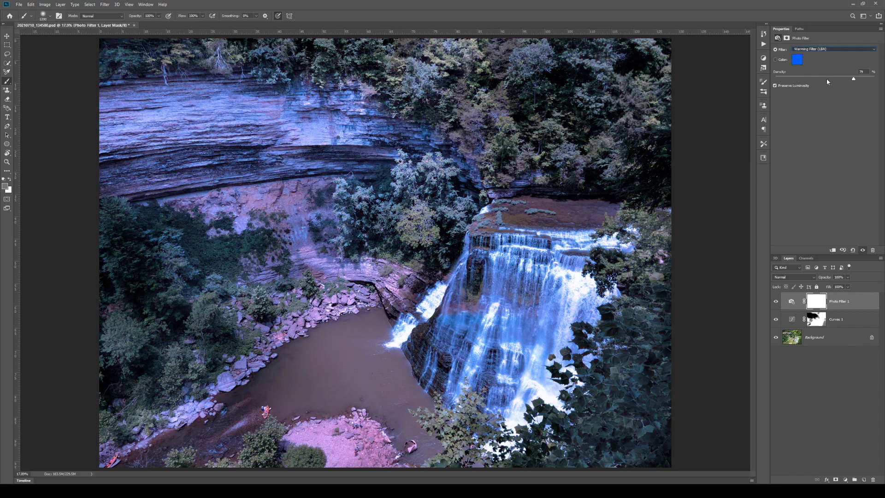
key(Down)
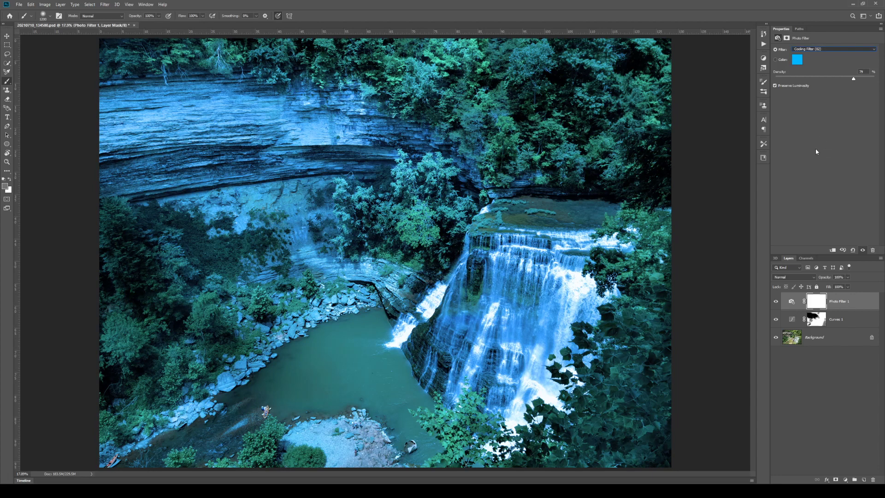
click(809, 132)
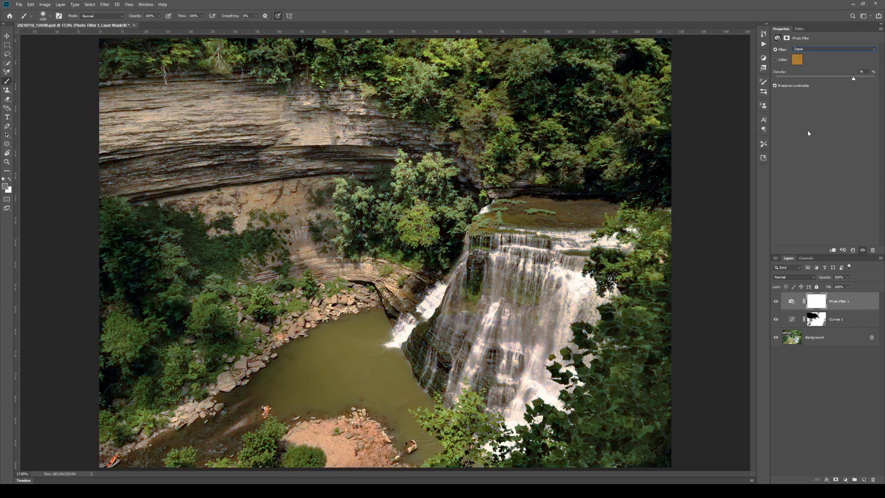
Step: Raise the Sepia filter's density to 100% and test Preserve Luminosity off and back on
drag(853, 80, 875, 79)
click(783, 88)
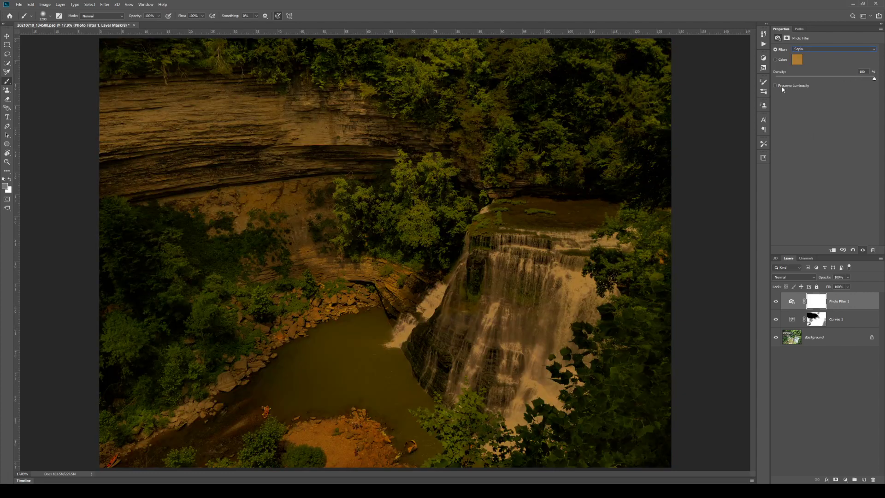
click(782, 87)
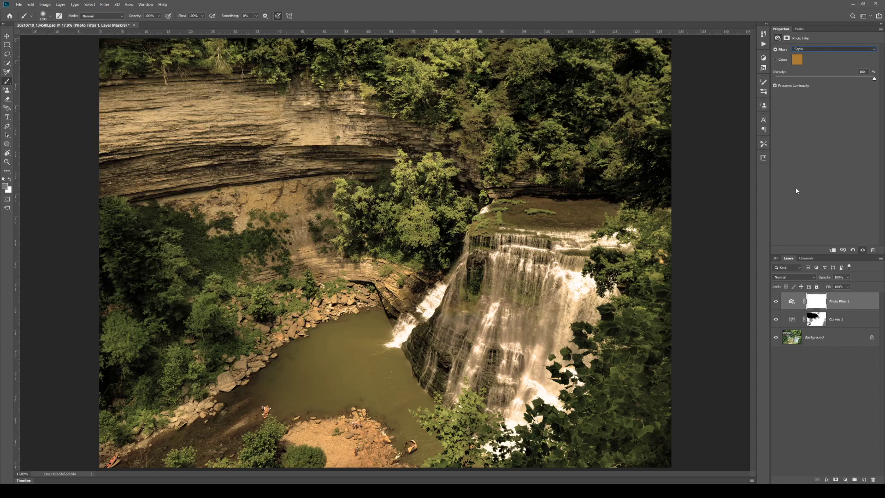
Step: Switch the Photo Filter to a custom colour and pick a sky blue for it
click(776, 60)
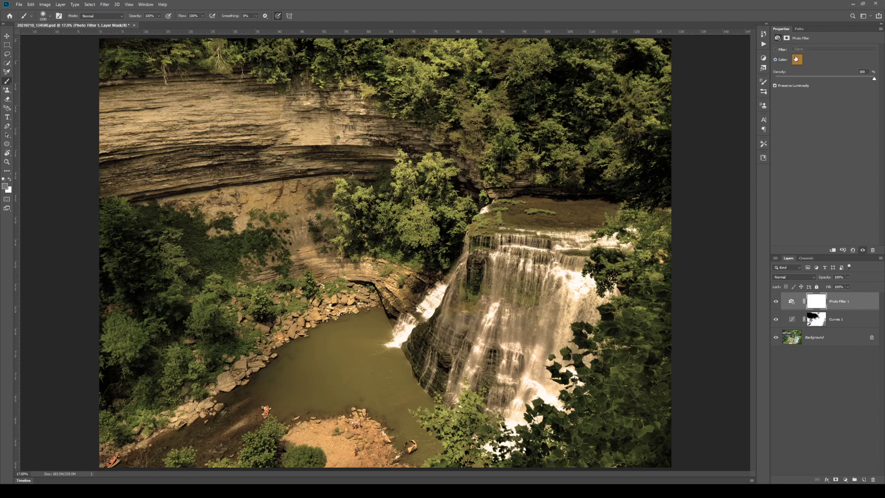
click(797, 59)
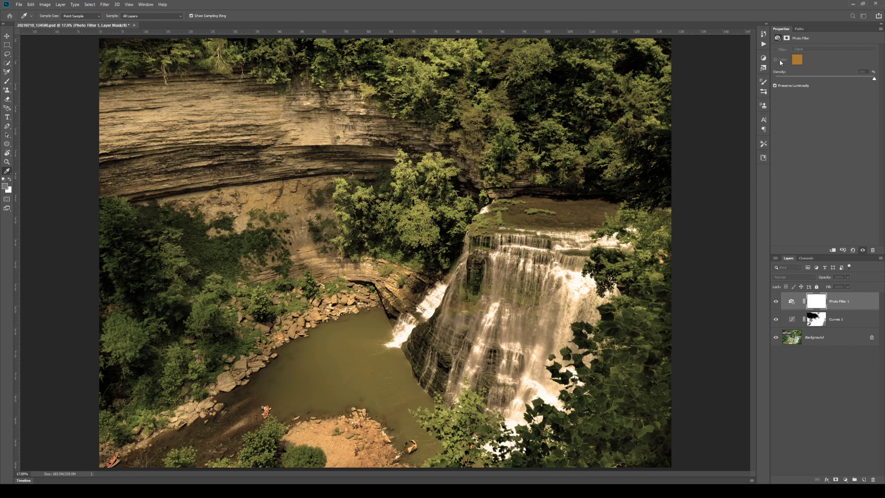
click(536, 239)
click(510, 227)
click(537, 250)
click(493, 240)
click(495, 228)
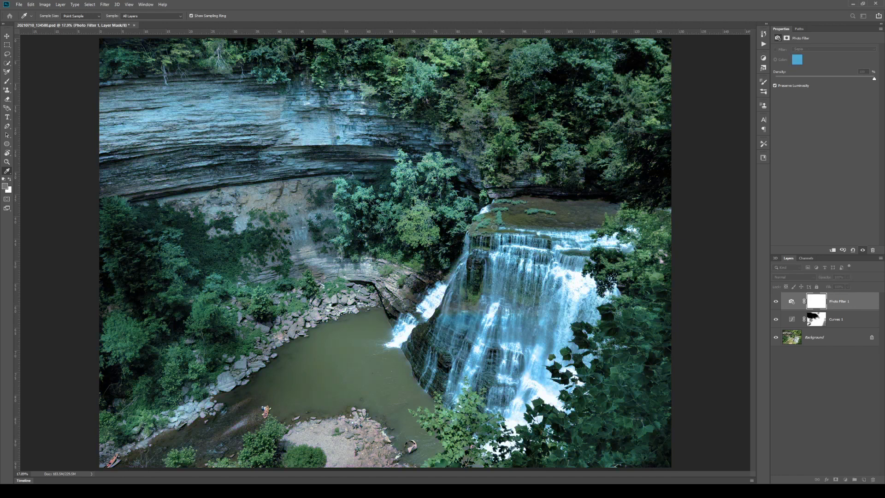
click(593, 206)
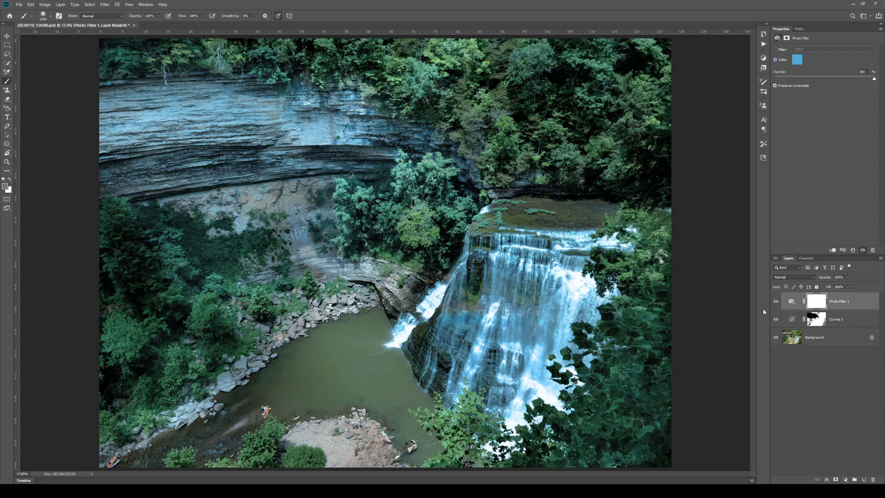
Step: Compare the photo with and without the Photo Filter 1 layer, and with and without Curves 1
click(776, 302)
click(776, 302)
click(777, 320)
click(777, 320)
Step: Return Photo Filter 1 to a preset, choosing Cooling Filter (LBB) with a density of 84%
click(792, 302)
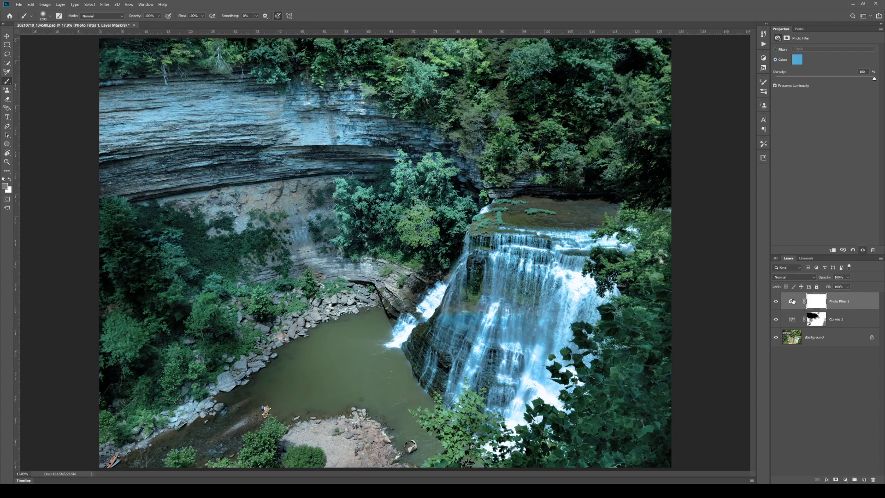
click(776, 49)
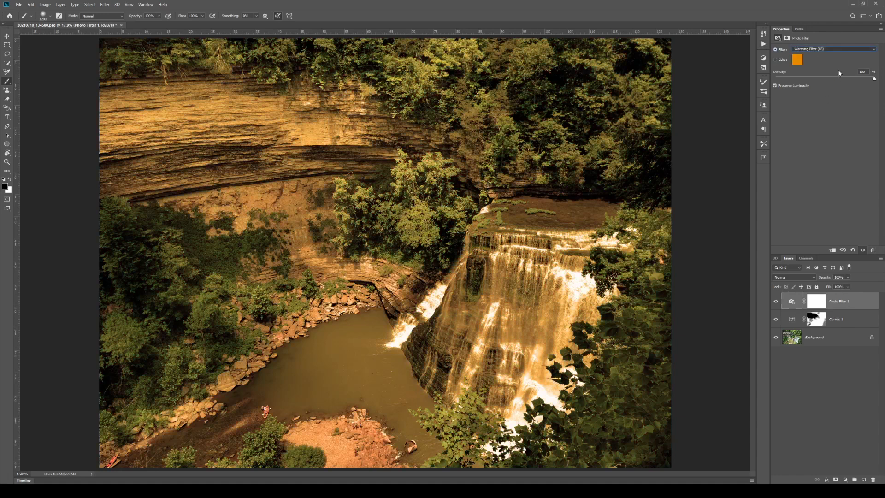
key(Down)
key(Down)
key(Down)
drag(874, 81, 825, 90)
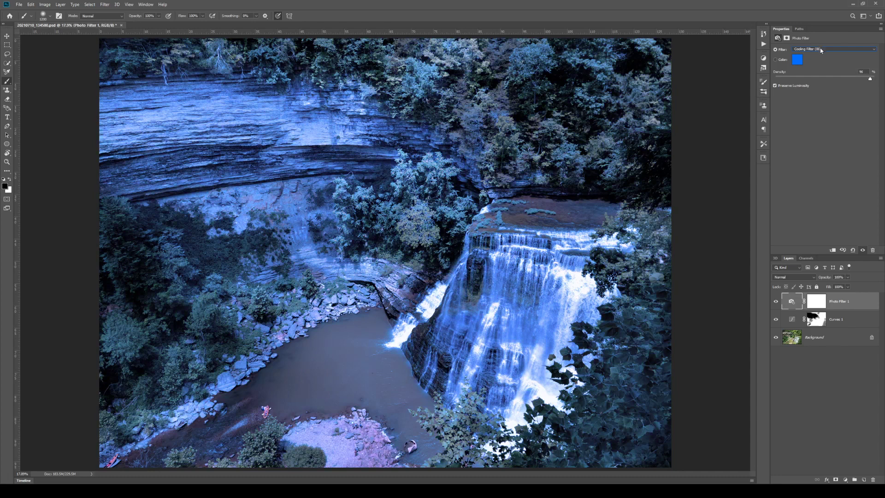
key(Down)
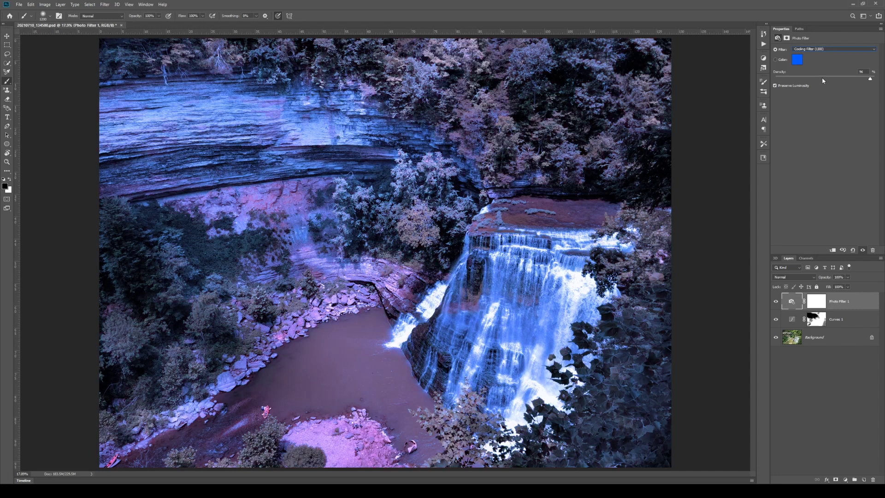
mouse_move(870, 78)
mouse_down()
mouse_move(835, 80)
mouse_move(873, 80)
mouse_move(860, 80)
mouse_up()
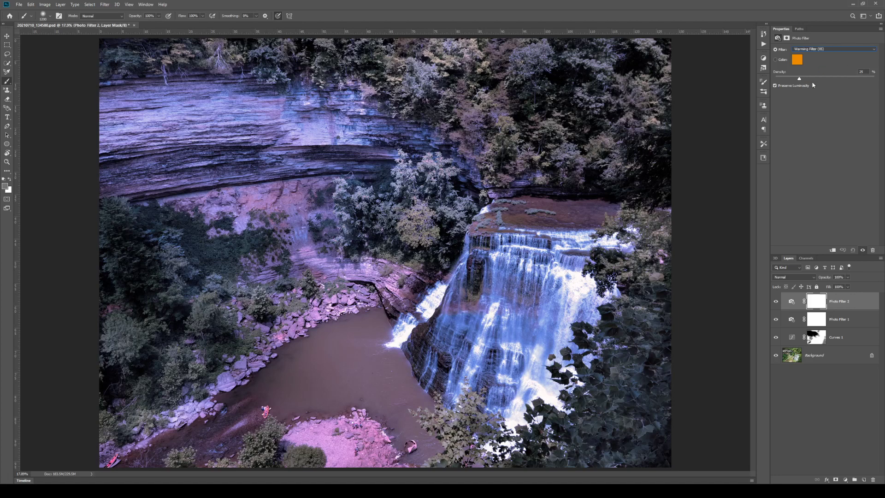
Step: Add a second Photo Filter adjustment layer with Warming Filter (LBA) and set its density to about 85%
drag(800, 79, 841, 84)
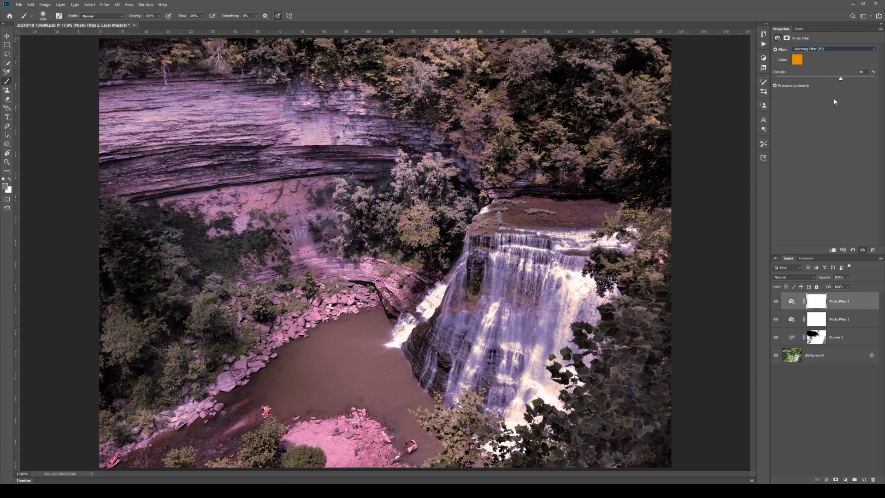
key(Down)
drag(872, 83, 804, 83)
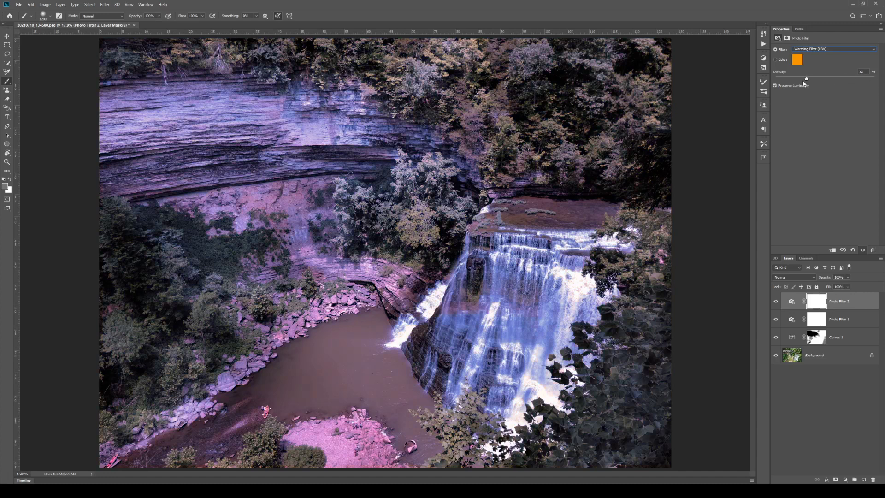
mouse_move(863, 82)
mouse_down()
mouse_move(874, 82)
mouse_move(859, 86)
mouse_up()
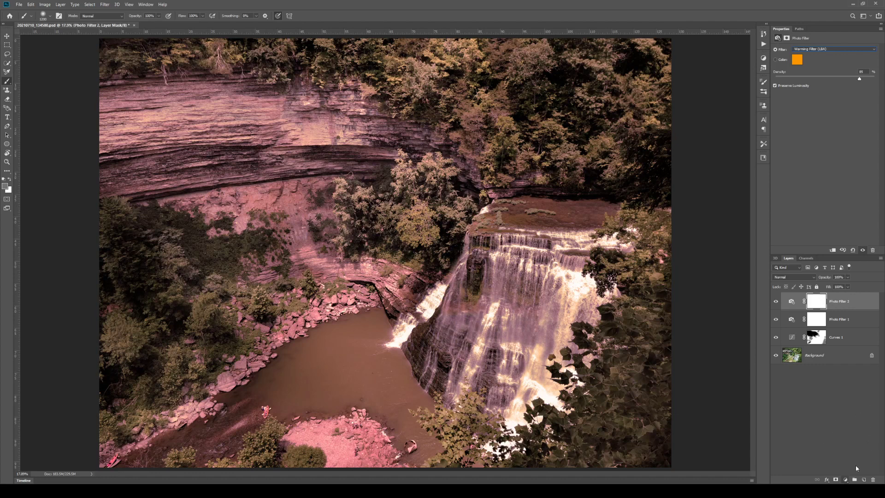
Step: Add a third Photo Filter layer, try its cooling presets, and set it to Sepia at 67% density
click(859, 429)
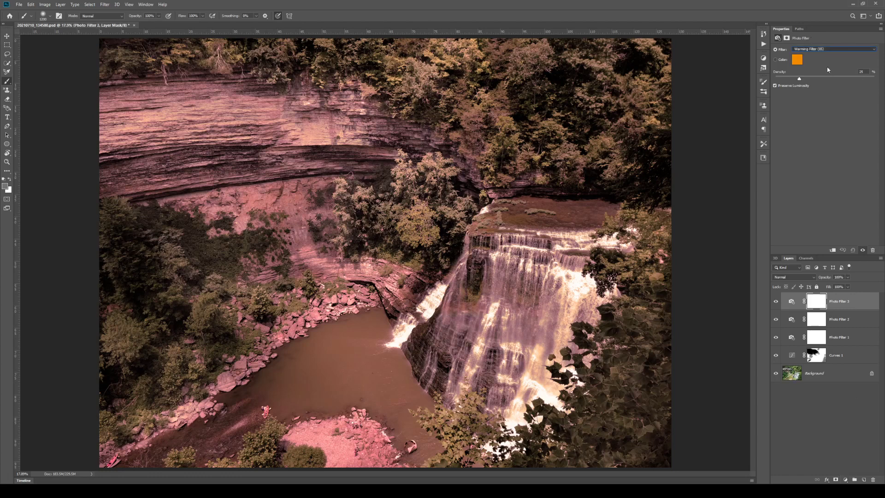
click(826, 78)
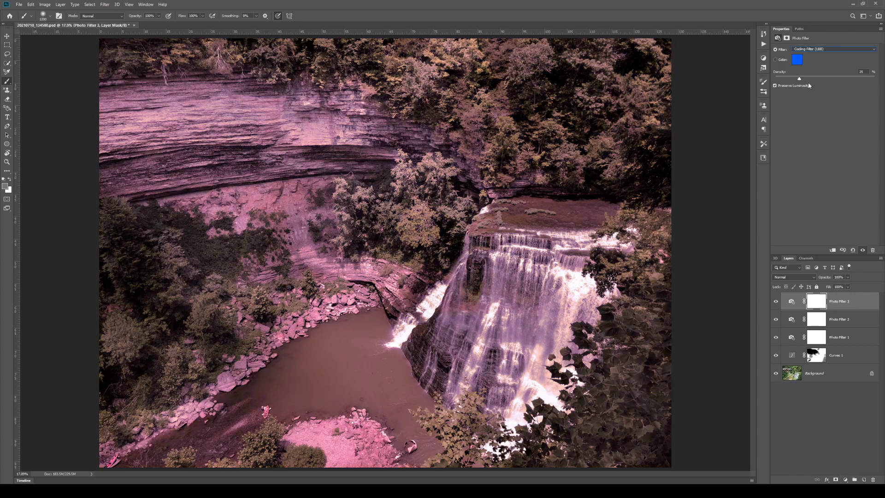
drag(800, 78, 828, 79)
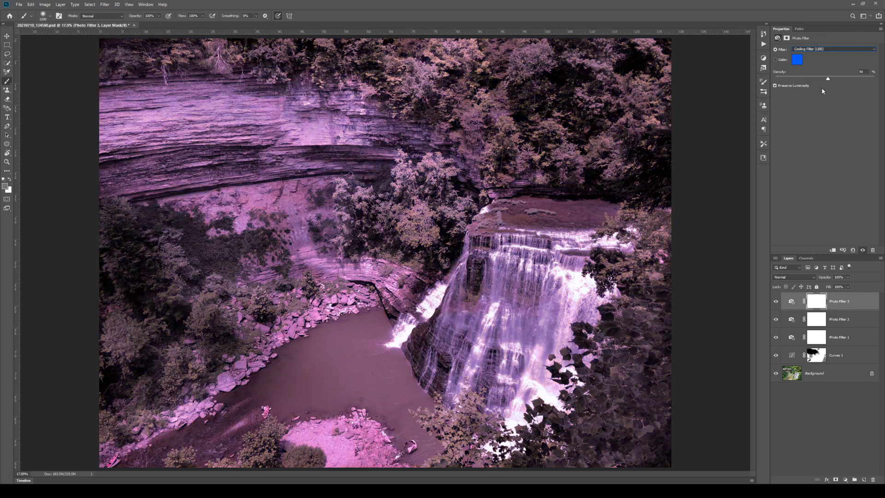
key(Down)
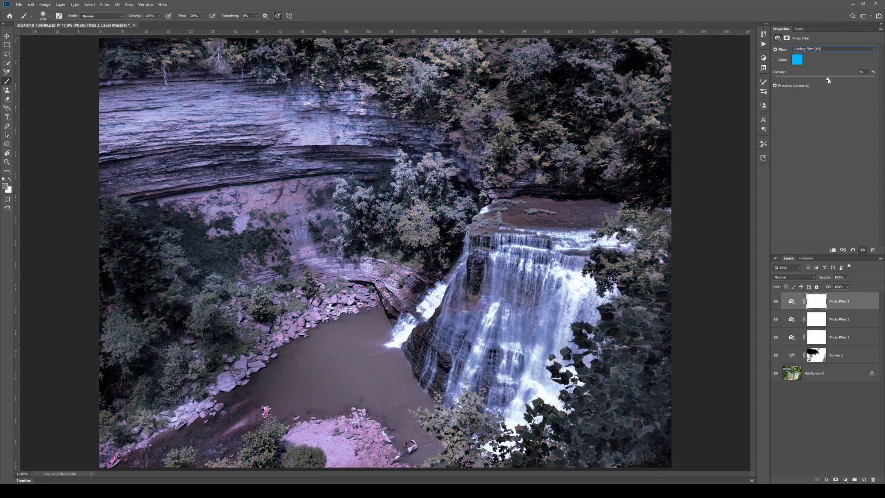
drag(847, 81, 849, 83)
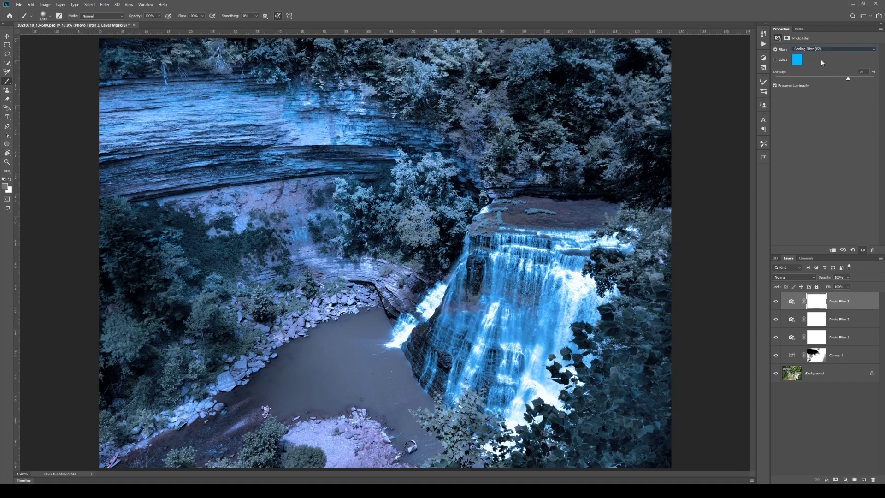
key(s)
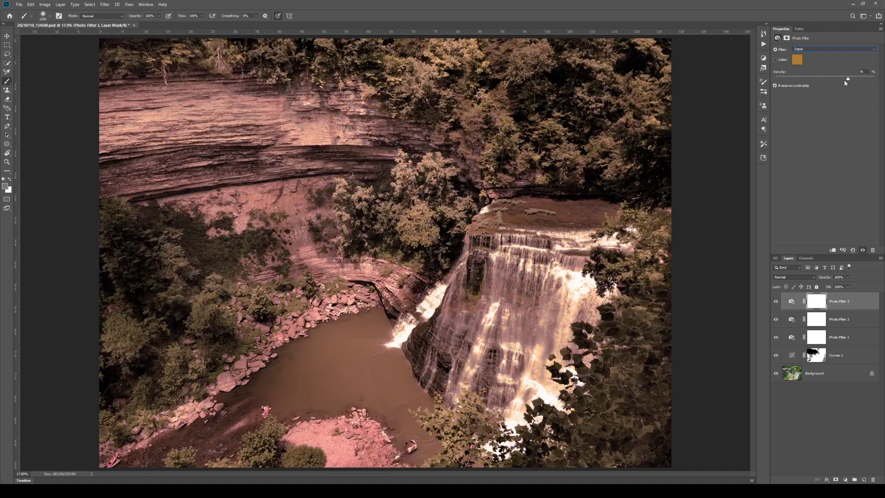
mouse_move(848, 80)
mouse_down()
mouse_move(829, 82)
mouse_move(842, 82)
mouse_up()
click(811, 423)
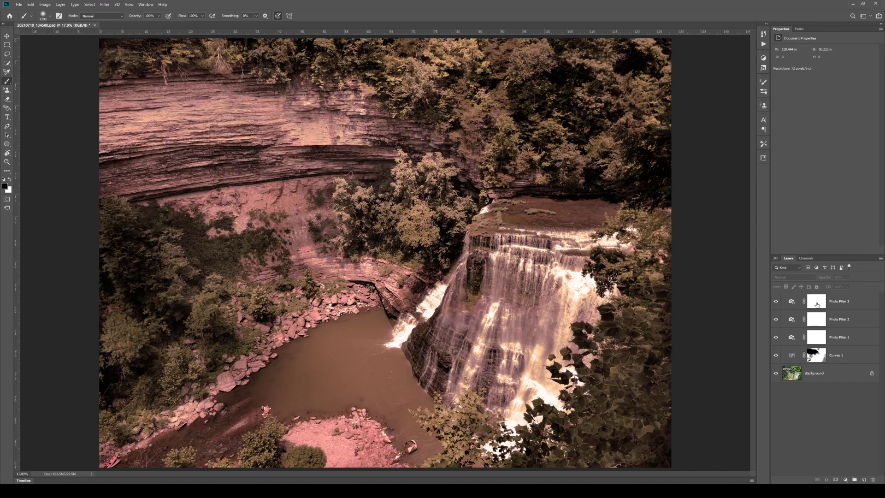
Step: Try different stacking orders for the three Photo Filter layers, checking the photo with and without the topmost one
mouse_move(843, 303)
mouse_down()
mouse_move(837, 329)
mouse_move(836, 300)
mouse_up()
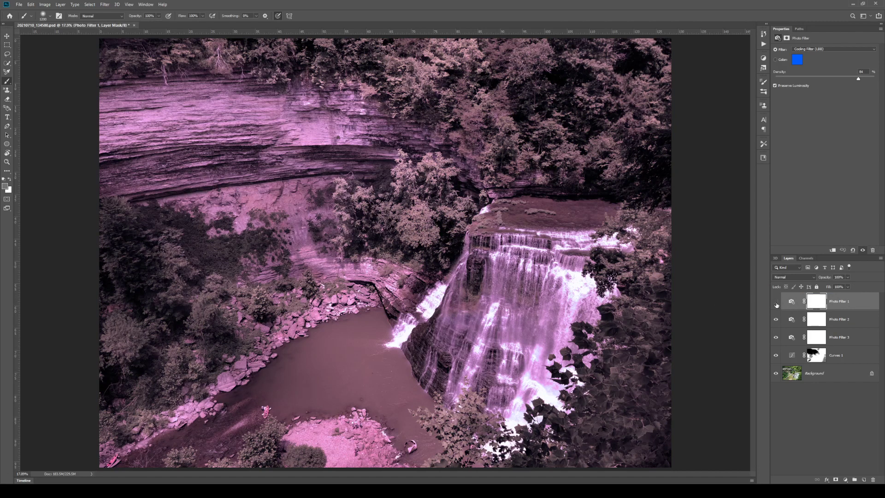
click(777, 303)
click(776, 304)
drag(841, 305, 840, 298)
drag(837, 334, 833, 294)
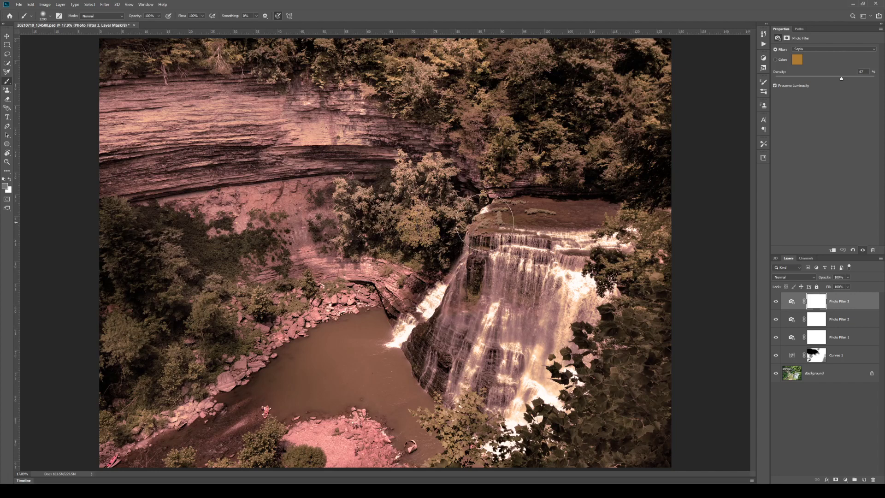
click(775, 303)
click(775, 302)
Step: Move Photo Filter 1 to the top of the layer stack and compare the photo with and without it
drag(831, 302, 832, 303)
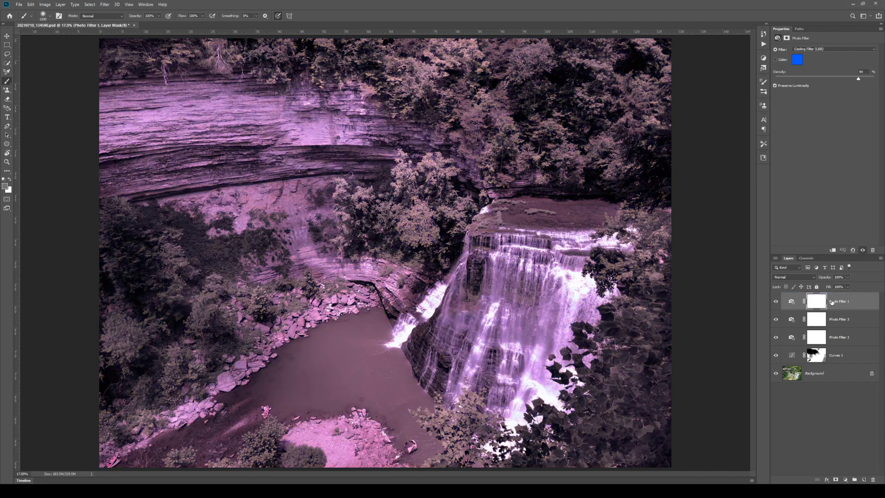
click(776, 304)
click(775, 306)
click(775, 306)
click(776, 306)
Step: Paint black on the Photo Filter 1 mask over the large areas of trees and foliage, hiding the cooling tint there
click(814, 304)
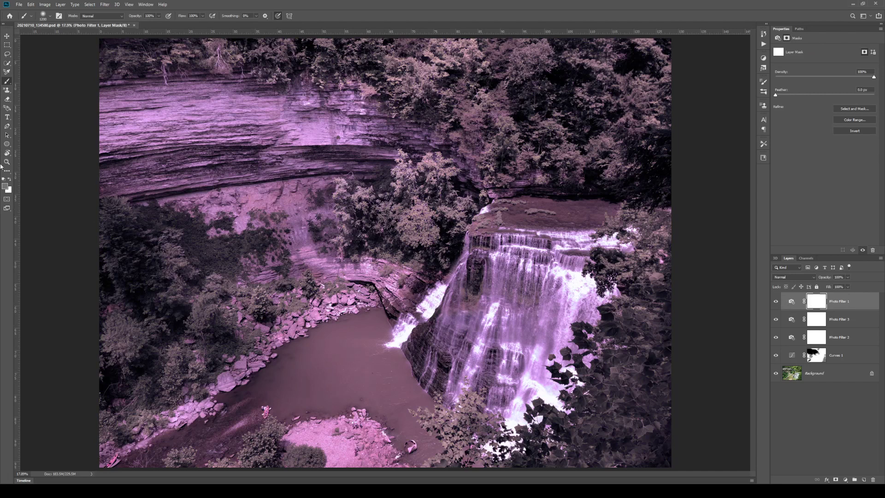
key(i)
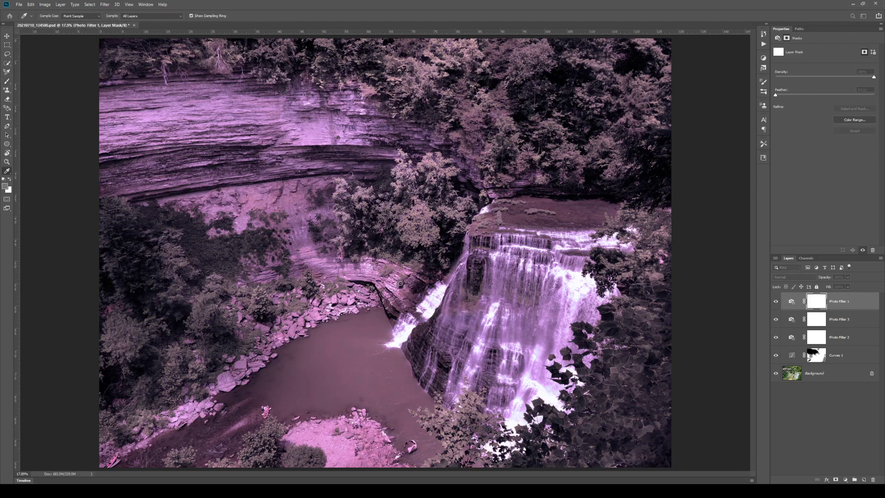
key(b)
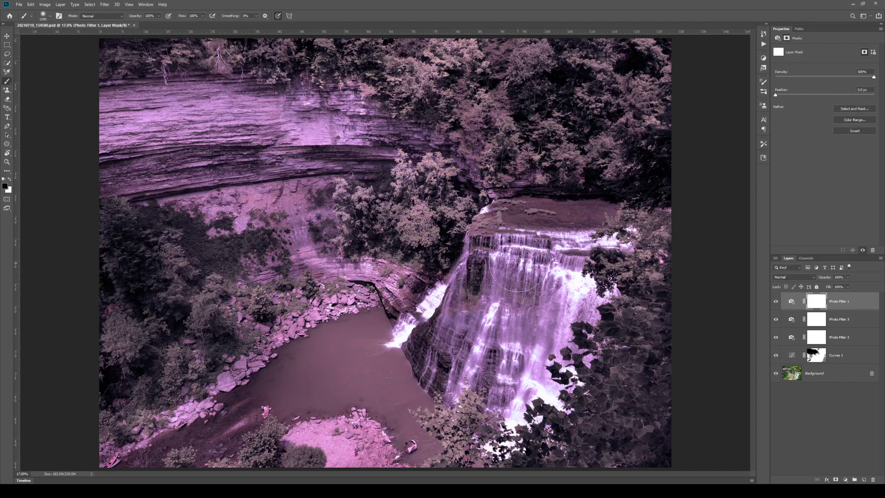
click(791, 301)
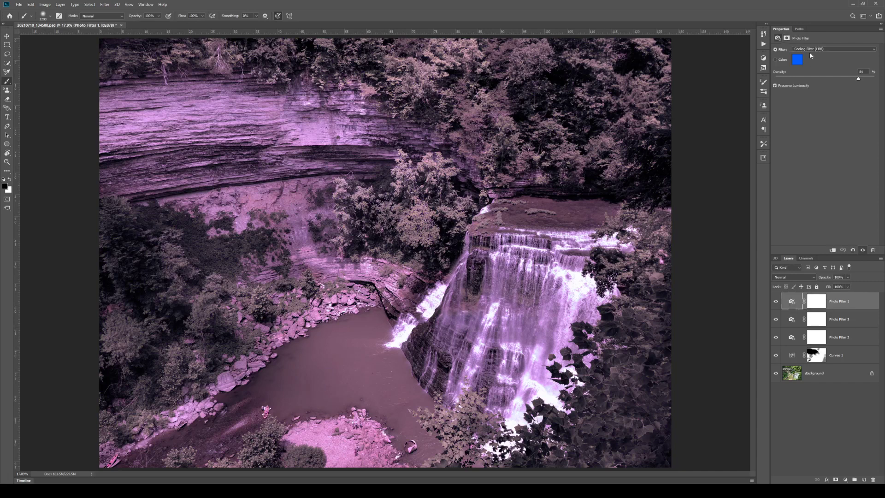
click(816, 303)
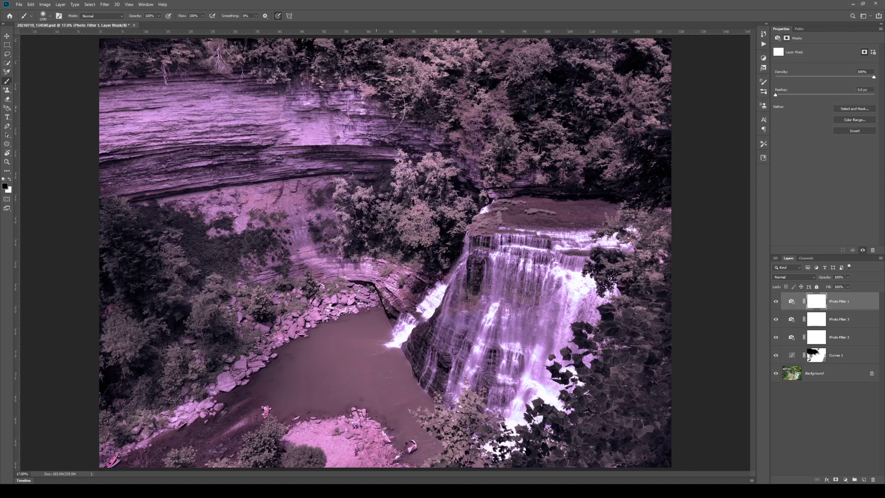
mouse_move(335, 55)
mouse_down()
mouse_move(100, 48)
mouse_move(263, 27)
mouse_move(429, 57)
mouse_move(445, 93)
mouse_move(500, 141)
mouse_move(492, 63)
mouse_move(558, 26)
mouse_move(639, 58)
mouse_move(583, 97)
mouse_move(570, 131)
mouse_move(525, 156)
mouse_move(645, 161)
mouse_move(675, 128)
mouse_move(669, 43)
mouse_move(699, 326)
mouse_move(659, 295)
mouse_move(589, 447)
mouse_move(541, 437)
mouse_move(563, 449)
mouse_move(654, 450)
mouse_move(655, 367)
mouse_move(618, 388)
mouse_move(656, 274)
mouse_move(649, 226)
mouse_move(658, 276)
mouse_move(629, 272)
mouse_move(664, 343)
mouse_move(597, 360)
mouse_move(607, 412)
mouse_move(591, 434)
mouse_move(500, 454)
mouse_move(447, 443)
mouse_move(438, 461)
mouse_up()
mouse_move(99, 396)
mouse_down()
mouse_move(112, 293)
mouse_move(103, 233)
mouse_move(95, 405)
mouse_move(181, 358)
mouse_move(178, 258)
mouse_move(152, 240)
mouse_move(263, 267)
mouse_move(441, 195)
mouse_move(378, 217)
mouse_move(397, 194)
mouse_move(449, 179)
mouse_move(277, 445)
mouse_move(242, 441)
mouse_up()
Step: Reduce the brush size and paint black on the Photo Filter 1 mask over the small bushes along the photo's lower edge
key(bracketleft)
key(bracketleft)
key(bracketleft)
key(bracketleft)
key(bracketleft)
key(bracketleft)
key(bracketleft)
key(bracketleft)
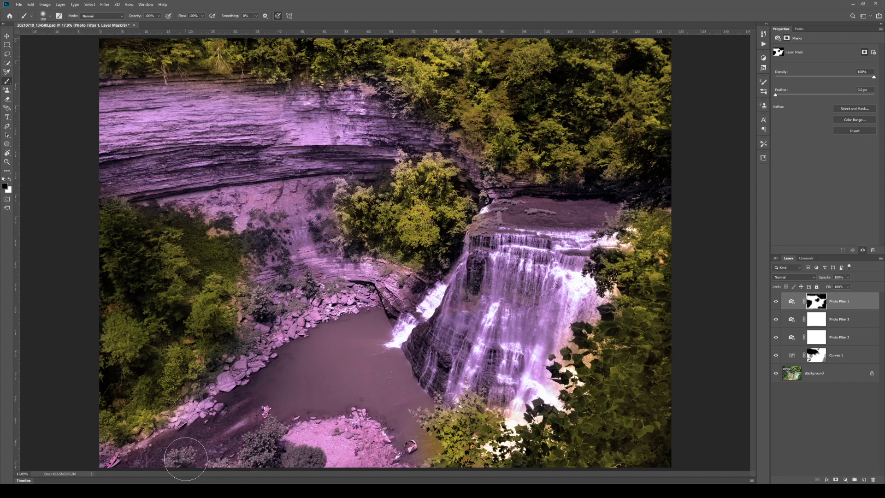
mouse_move(177, 459)
mouse_down()
mouse_move(259, 469)
mouse_move(221, 464)
mouse_move(263, 446)
mouse_up()
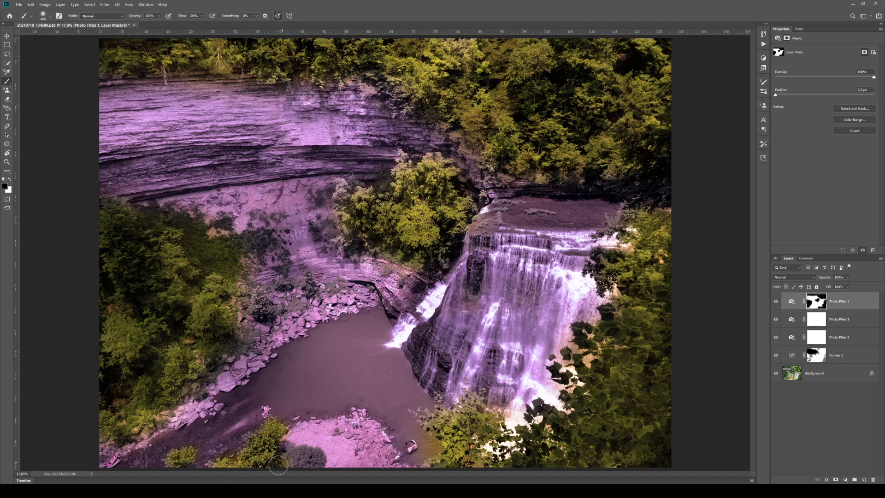
Step: Examine the kayakers on the river up close, and return to viewing the whole photo
key(z)
drag(252, 414, 252, 417)
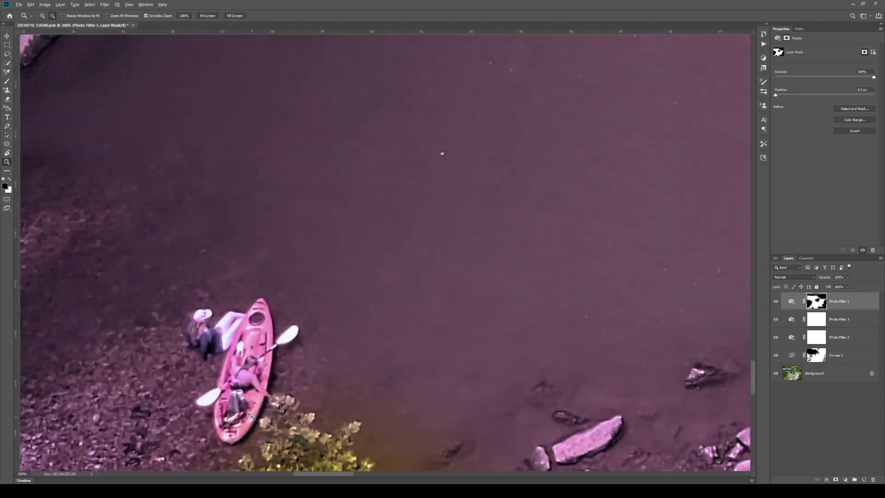
alt+click(252, 417)
click(242, 410)
click(242, 410)
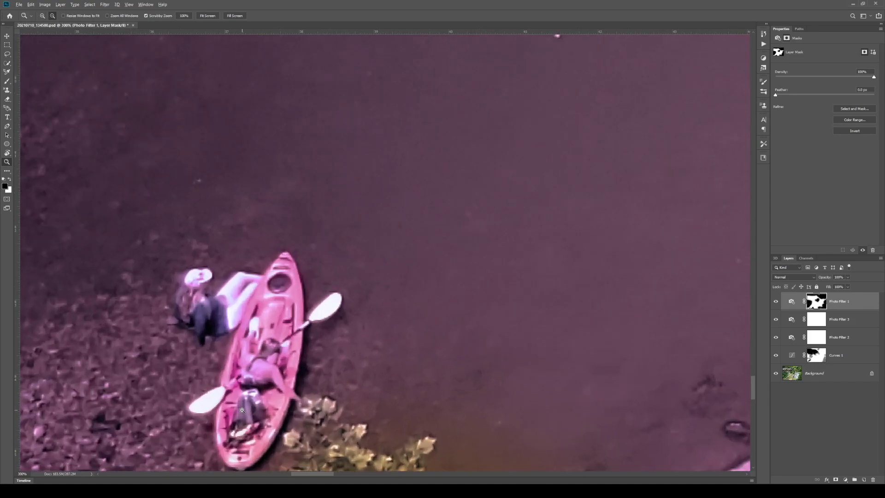
drag(239, 315, 240, 315)
alt+click(240, 315)
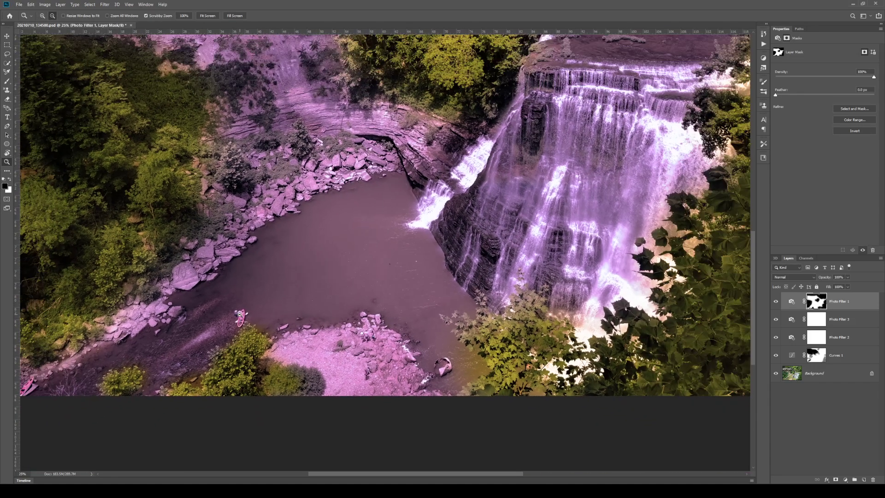
alt+click(239, 315)
drag(454, 158, 357, 261)
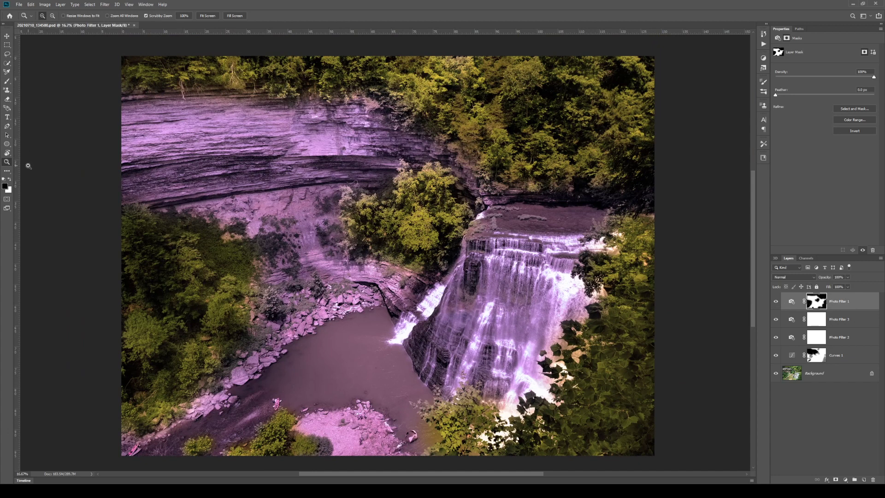
Step: Try low and high densities for the Photo Filter 1 cooling filter and set it to 84%
click(10, 178)
key(b)
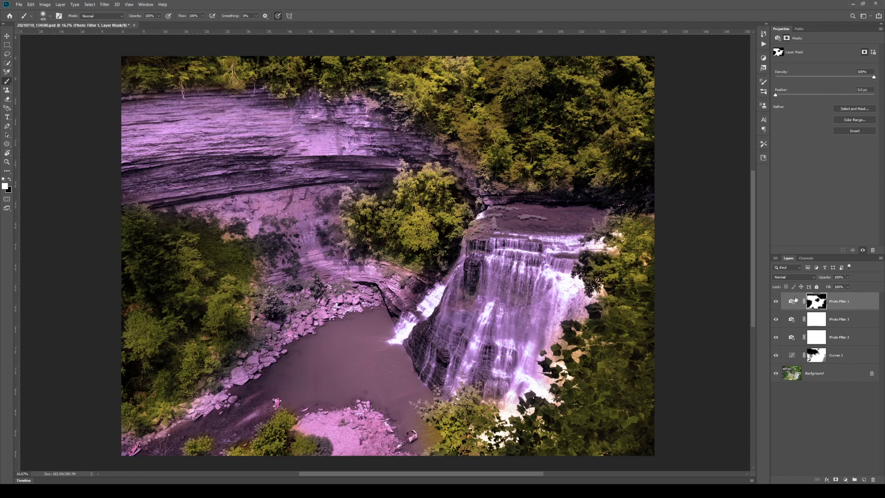
click(793, 301)
drag(858, 79, 808, 78)
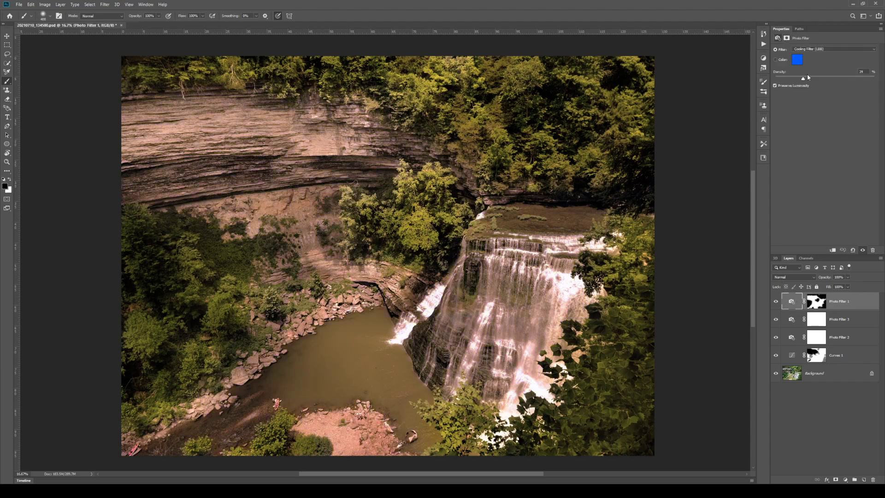
drag(884, 78, 796, 78)
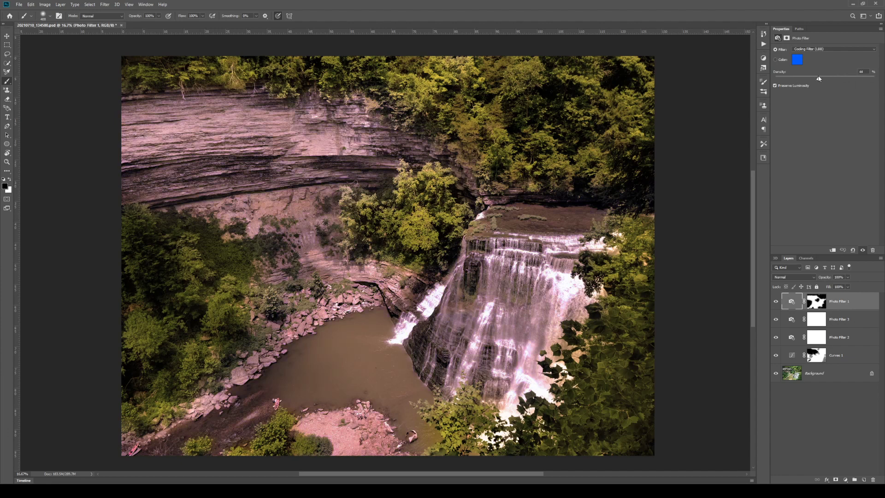
mouse_move(853, 78)
mouse_down()
mouse_move(873, 78)
mouse_move(831, 77)
mouse_move(856, 77)
mouse_up()
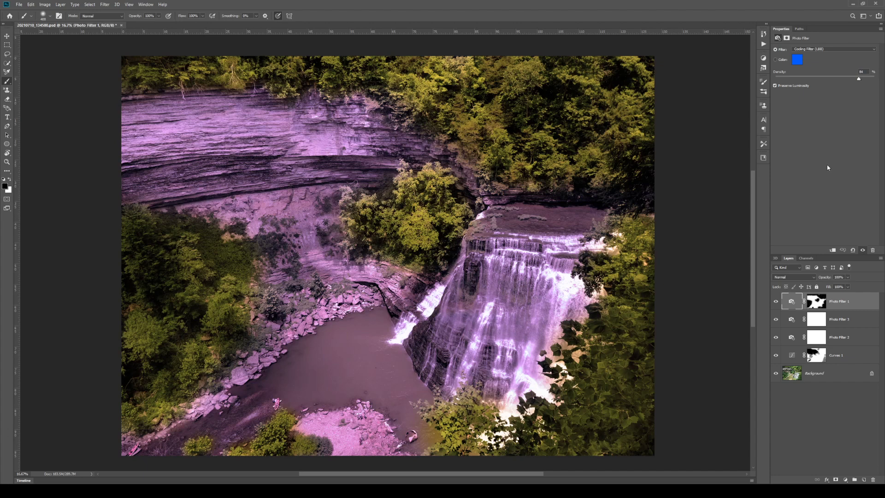
Step: Add a fourth Photo Filter layer and set it to Orange at 100% density
click(801, 30)
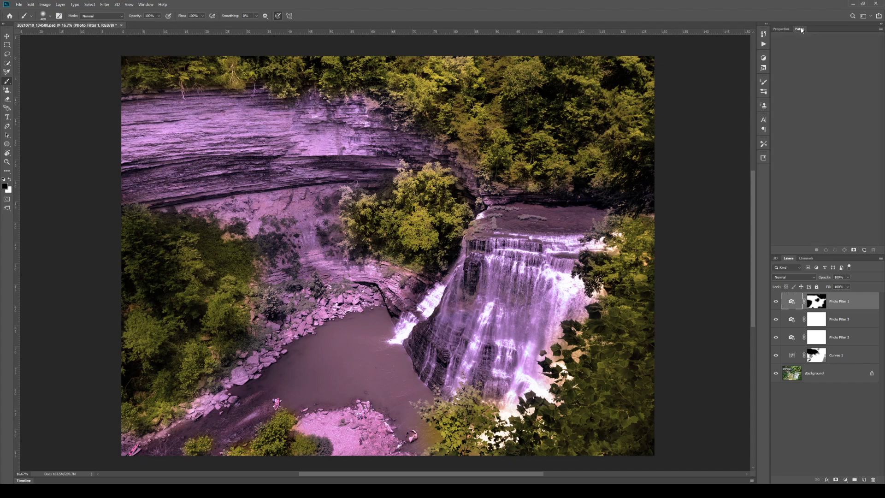
click(782, 29)
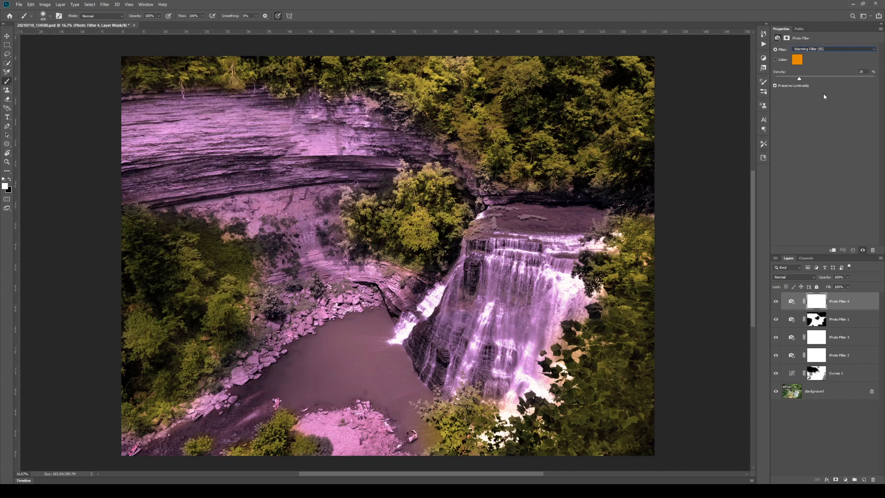
key(o)
drag(812, 80, 874, 80)
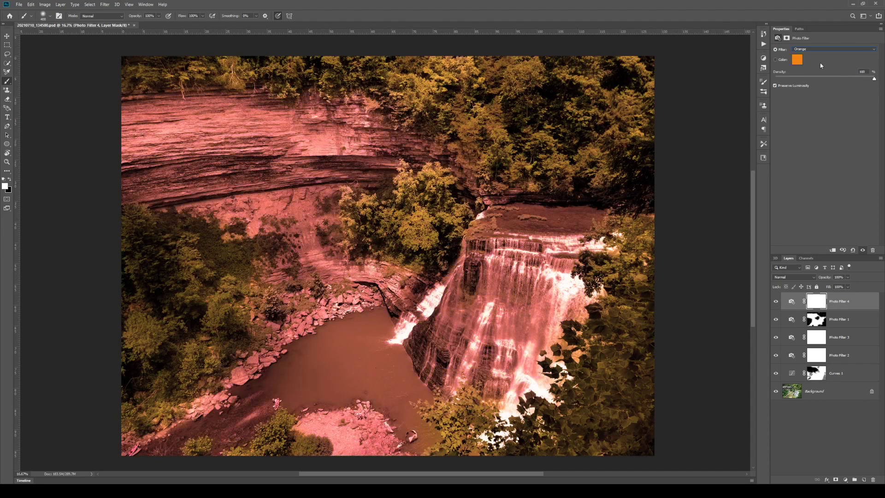
Step: Paint black with a large brush on the Photo Filter 4 mask over the cliff, foliage and gravel bar, sparing the waterfall and pool
click(817, 305)
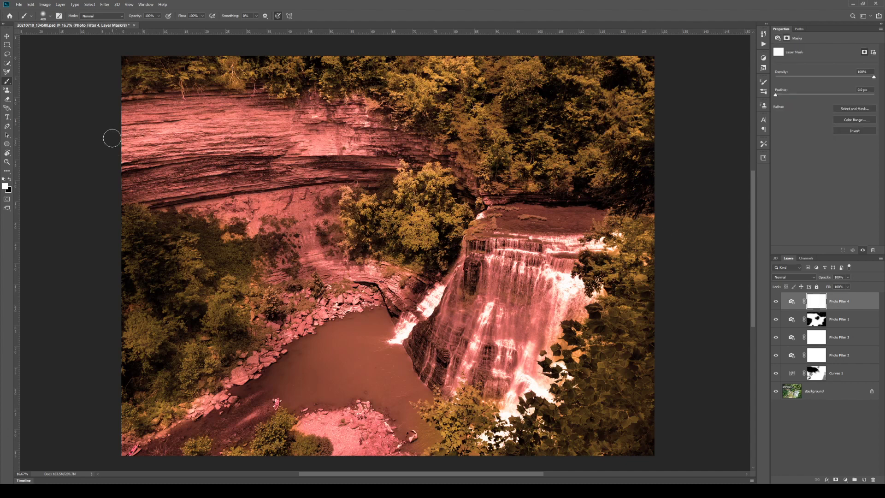
key(bracketright)
key(bracketright)
key(bracketright)
key(bracketright)
key(bracketright)
key(bracketright)
key(bracketright)
key(bracketright)
key(bracketright)
key(bracketright)
key(bracketright)
click(10, 178)
mouse_move(205, 131)
mouse_down()
mouse_move(109, 90)
mouse_move(159, 69)
mouse_up()
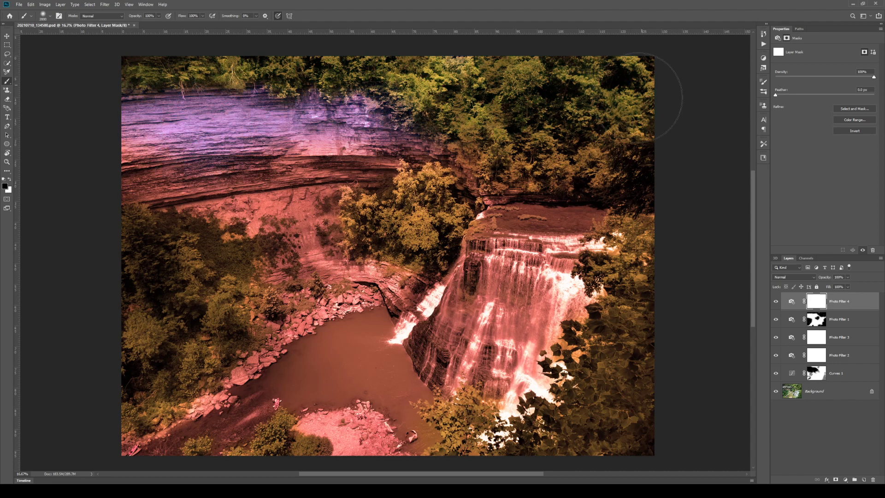
mouse_move(494, 169)
mouse_down()
mouse_move(406, 221)
mouse_move(248, 280)
mouse_move(128, 369)
mouse_move(179, 216)
mouse_move(101, 300)
mouse_move(272, 139)
mouse_move(373, 139)
mouse_move(432, 171)
mouse_move(706, 109)
mouse_move(672, 306)
mouse_move(652, 233)
mouse_move(572, 443)
mouse_move(405, 461)
mouse_move(249, 461)
mouse_move(480, 457)
mouse_up()
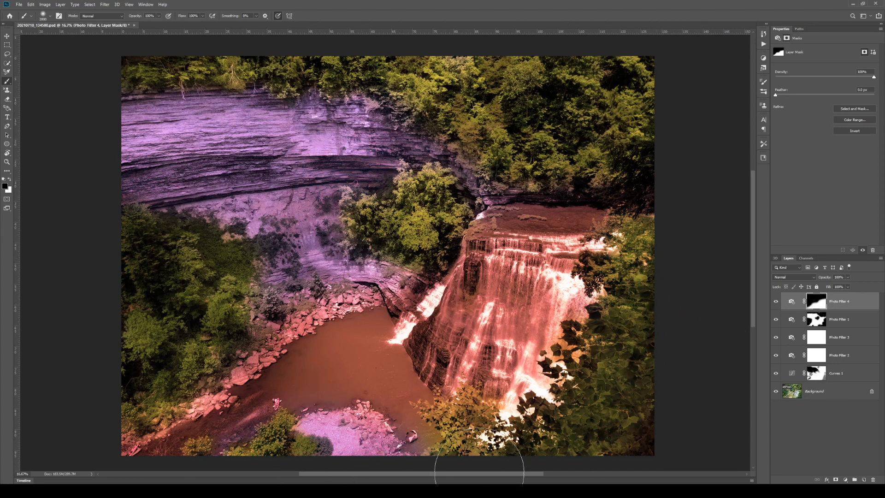
Step: Compare the photo with and without the Photo Filter 4 layer
click(776, 302)
click(776, 302)
click(777, 303)
click(776, 303)
Step: Try several color presets for Photo Filter 4, including Green and Magenta, and set it to Cyan at 54% density
click(792, 301)
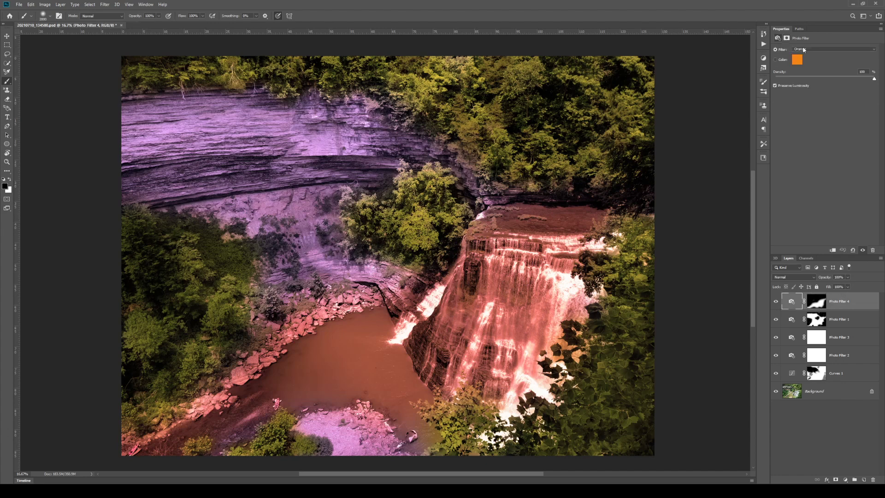
key(Down)
key(Down)
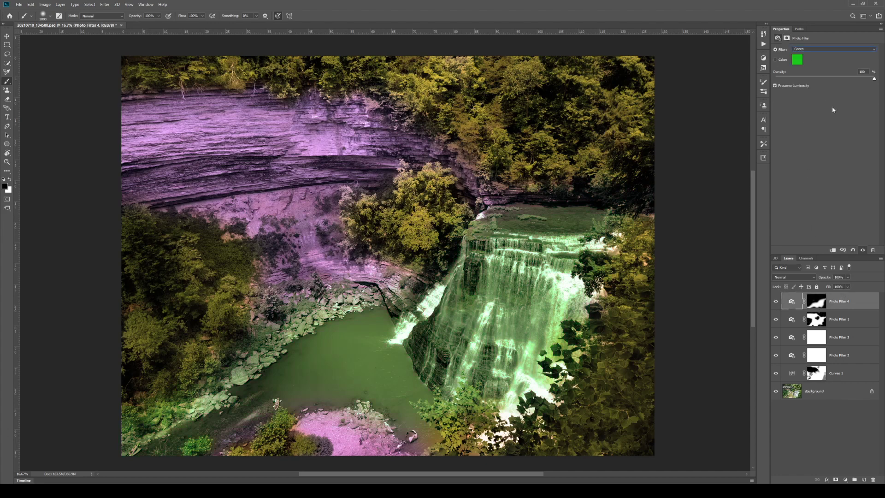
key(Down)
key(Down)
key(Down)
key(Down)
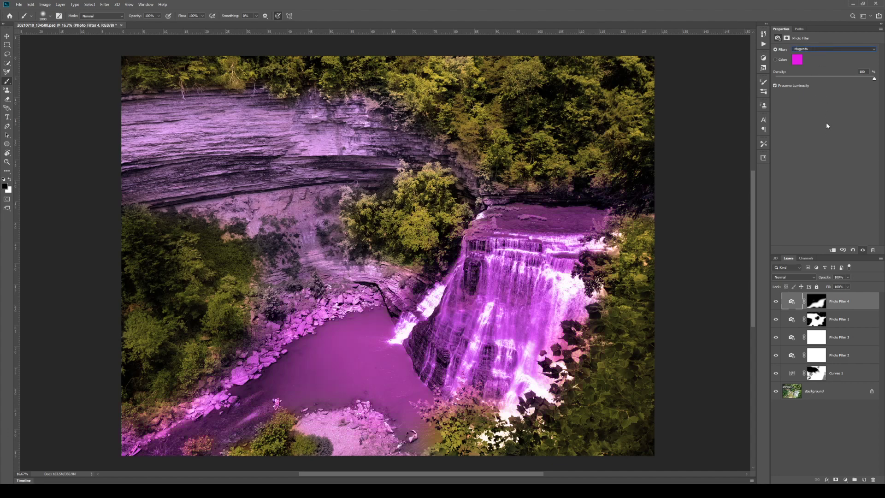
key(Up)
key(Up)
key(Up)
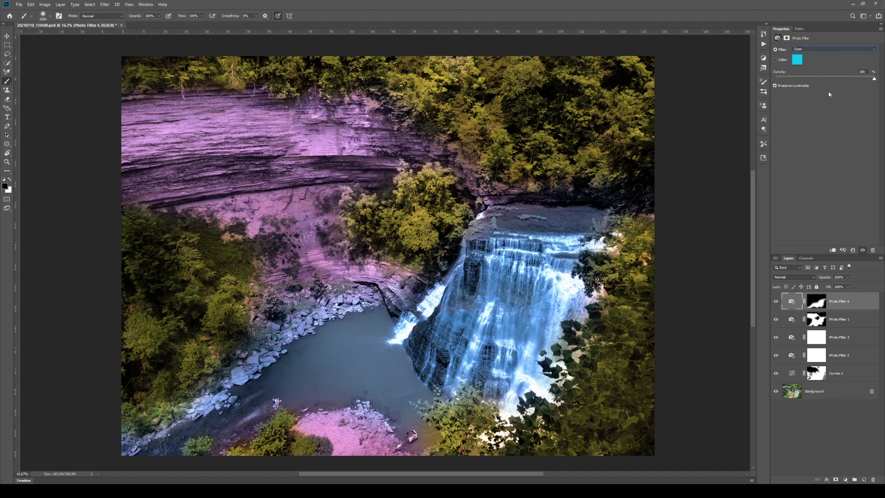
mouse_move(817, 80)
mouse_down()
mouse_move(845, 81)
mouse_move(818, 79)
mouse_move(830, 79)
mouse_up()
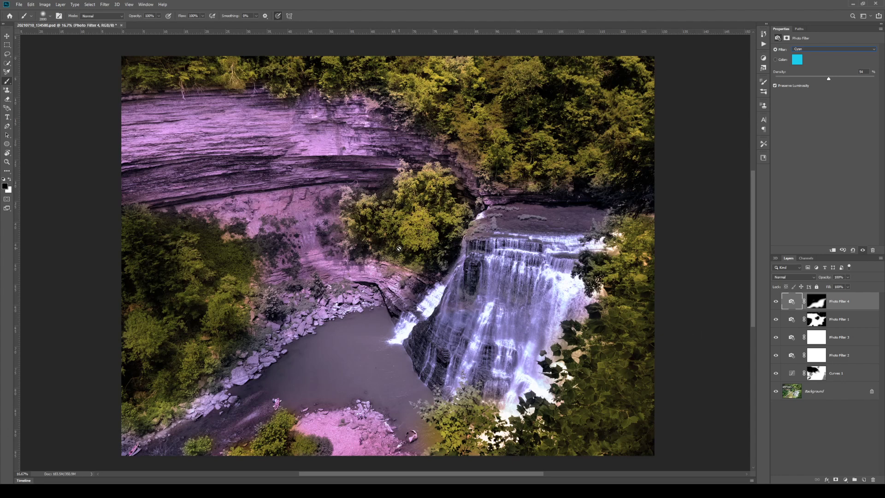
Step: Compare the photo with and without all the adjustment layers, and add a fifth Photo Filter layer on top
drag(776, 373, 777, 306)
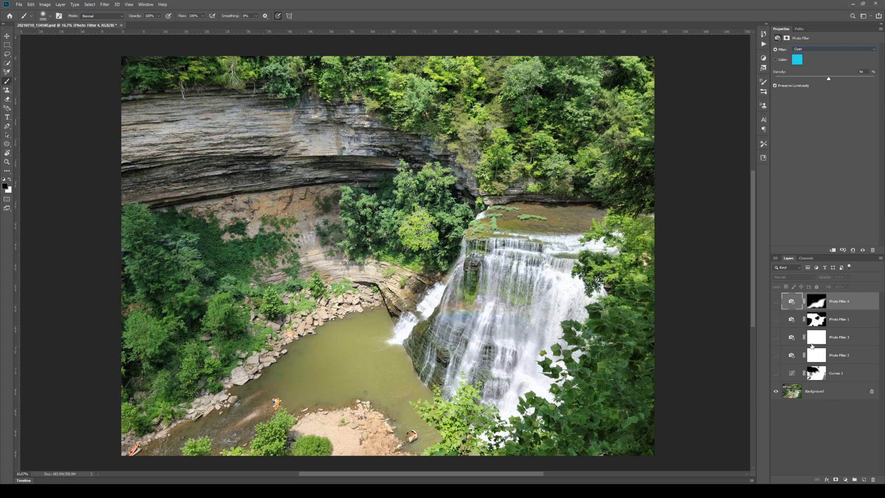
drag(776, 301, 776, 375)
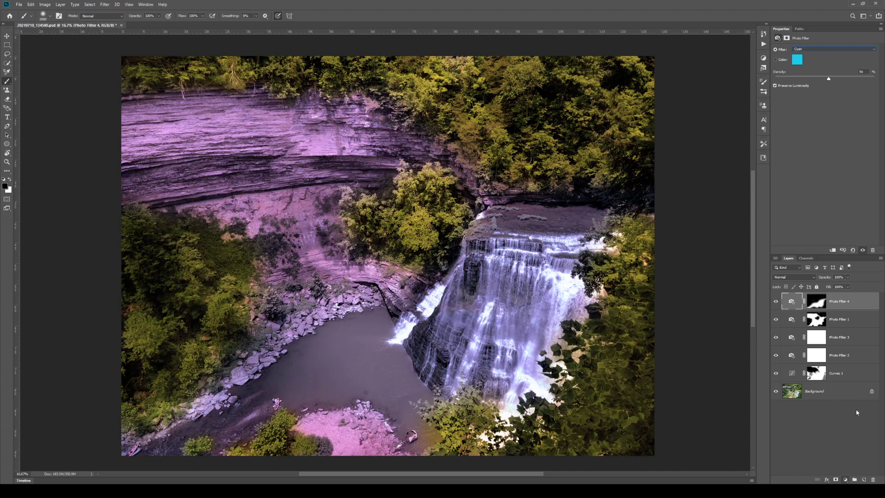
click(863, 431)
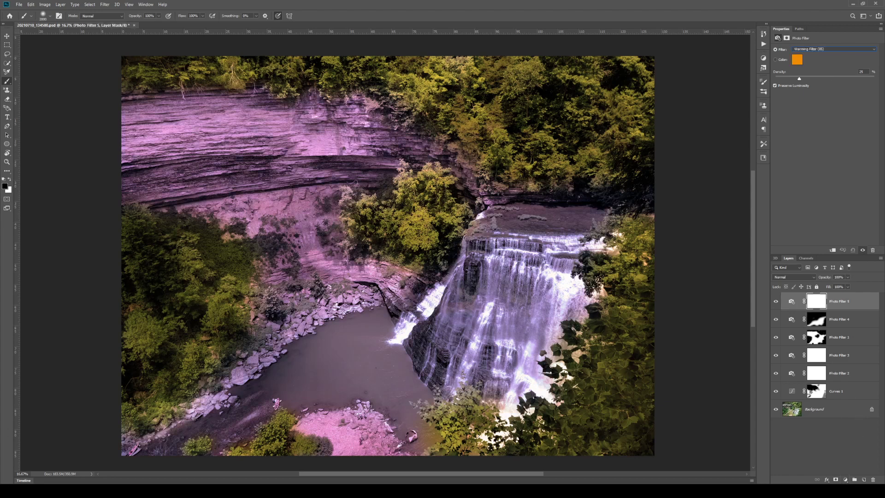